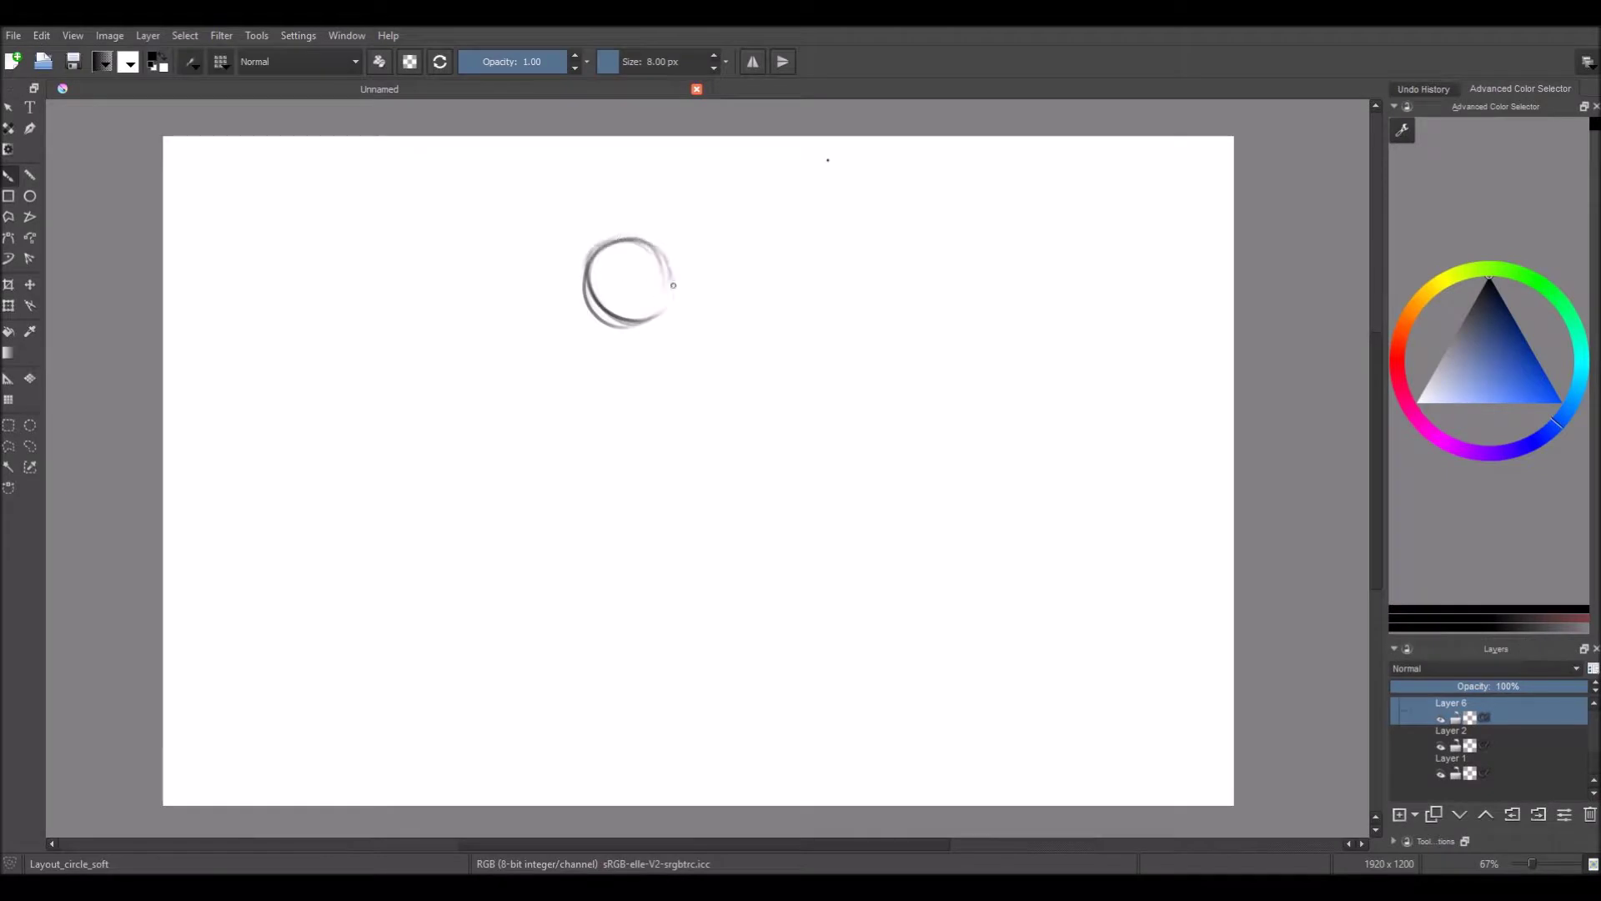
Rough in the head's centre and eye guidelines and the torso's side contours around the circle
{"action": "left_click_drag", "start_coordinate": [628, 202], "coordinate": [617, 436]}
{"action": "left_click_drag", "start_coordinate": [538, 288], "coordinate": [663, 300]}
{"action": "left_click_drag", "start_coordinate": [525, 305], "coordinate": [659, 309]}
{"action": "mouse_move", "coordinate": [612, 360]}
{"action": "left_mouse_down"}
{"action": "mouse_move", "coordinate": [596, 390]}
{"action": "mouse_move", "coordinate": [659, 504]}
{"action": "left_mouse_up"}
{"action": "left_click_drag", "start_coordinate": [587, 415], "coordinate": [574, 511]}
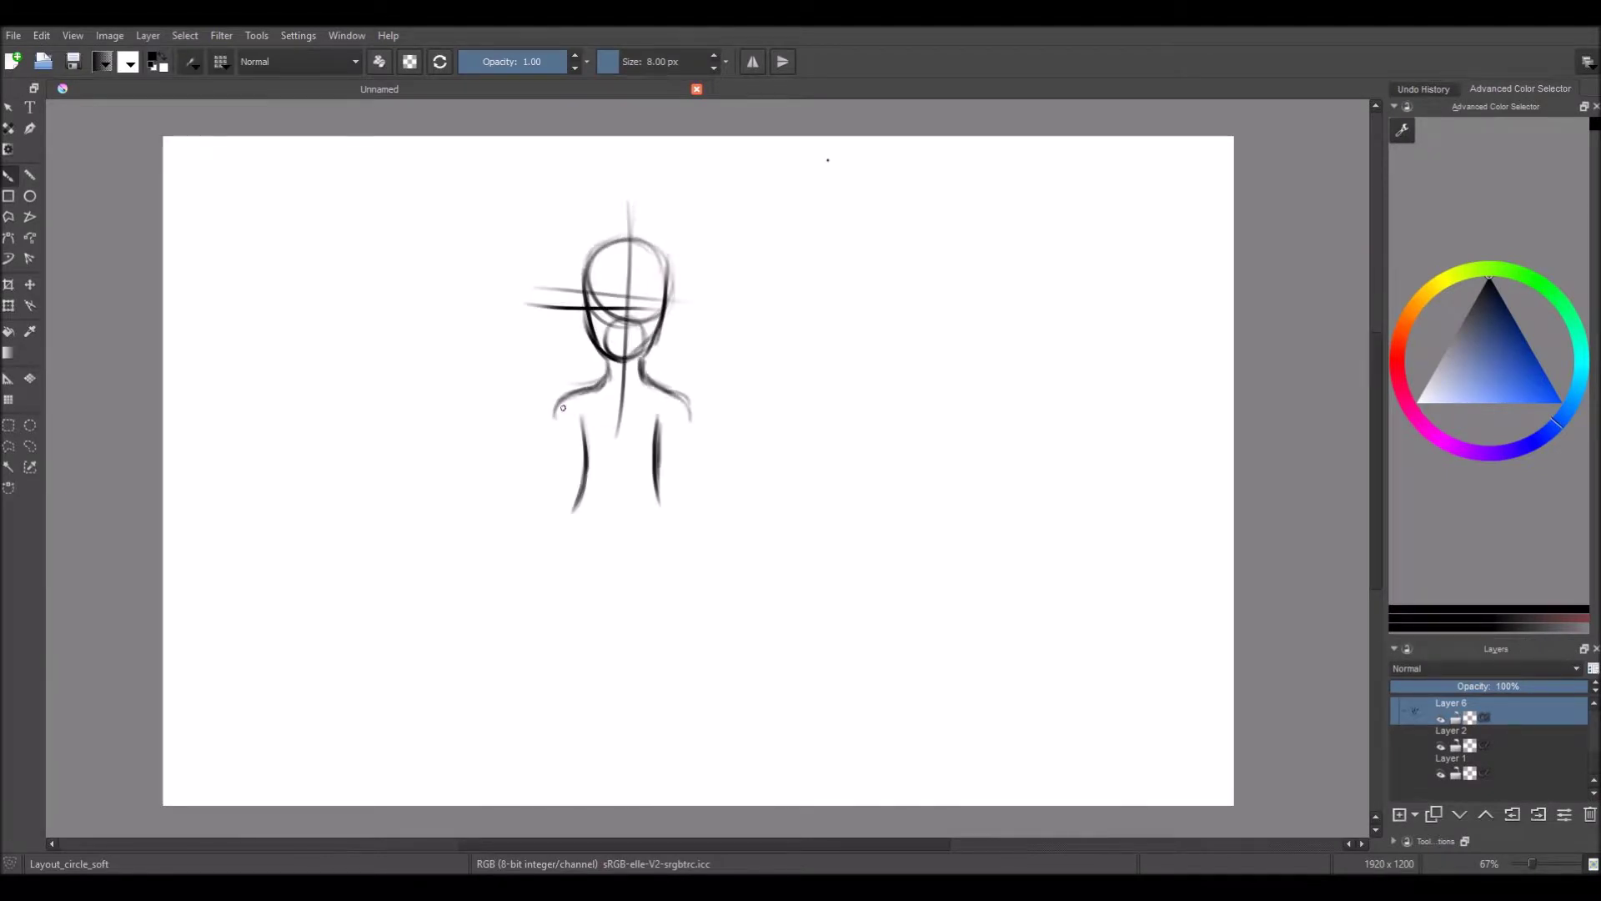
Add a new layer and sketch the head, hair and shoulders in blue over the rough figure, undoing unwanted strokes
{"action": "key", "text": "Insert"}
{"action": "left_click", "coordinate": [1559, 401]}
{"action": "left_click_drag", "start_coordinate": [584, 269], "coordinate": [624, 360]}
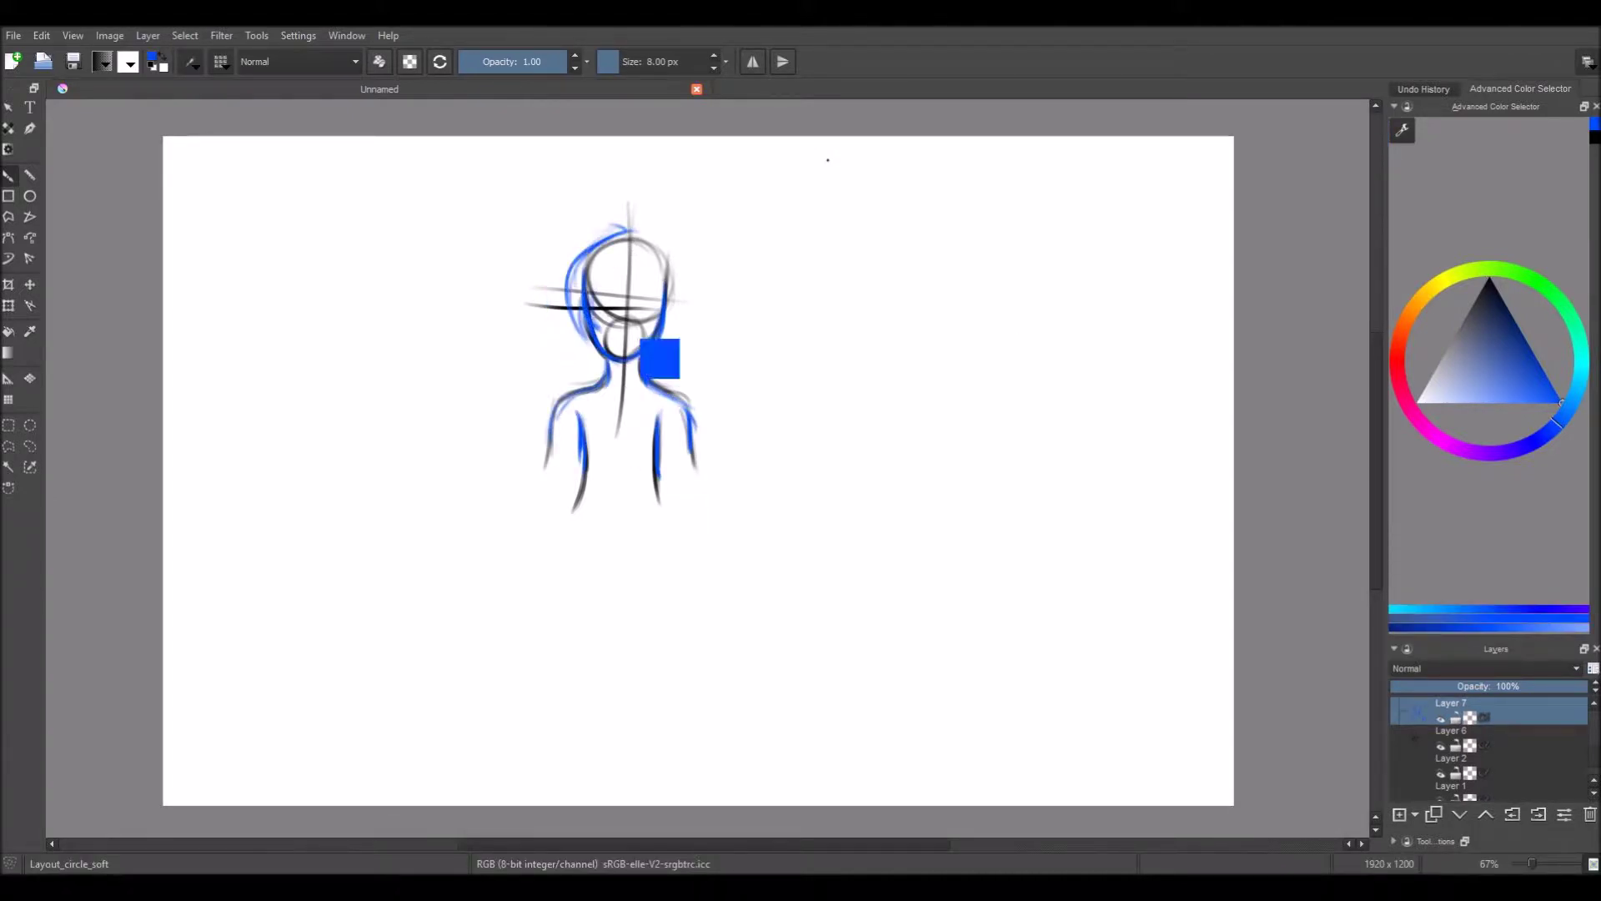
{"action": "key", "text": "ctrl+z"}
{"action": "key", "text": "ctrl+z"}
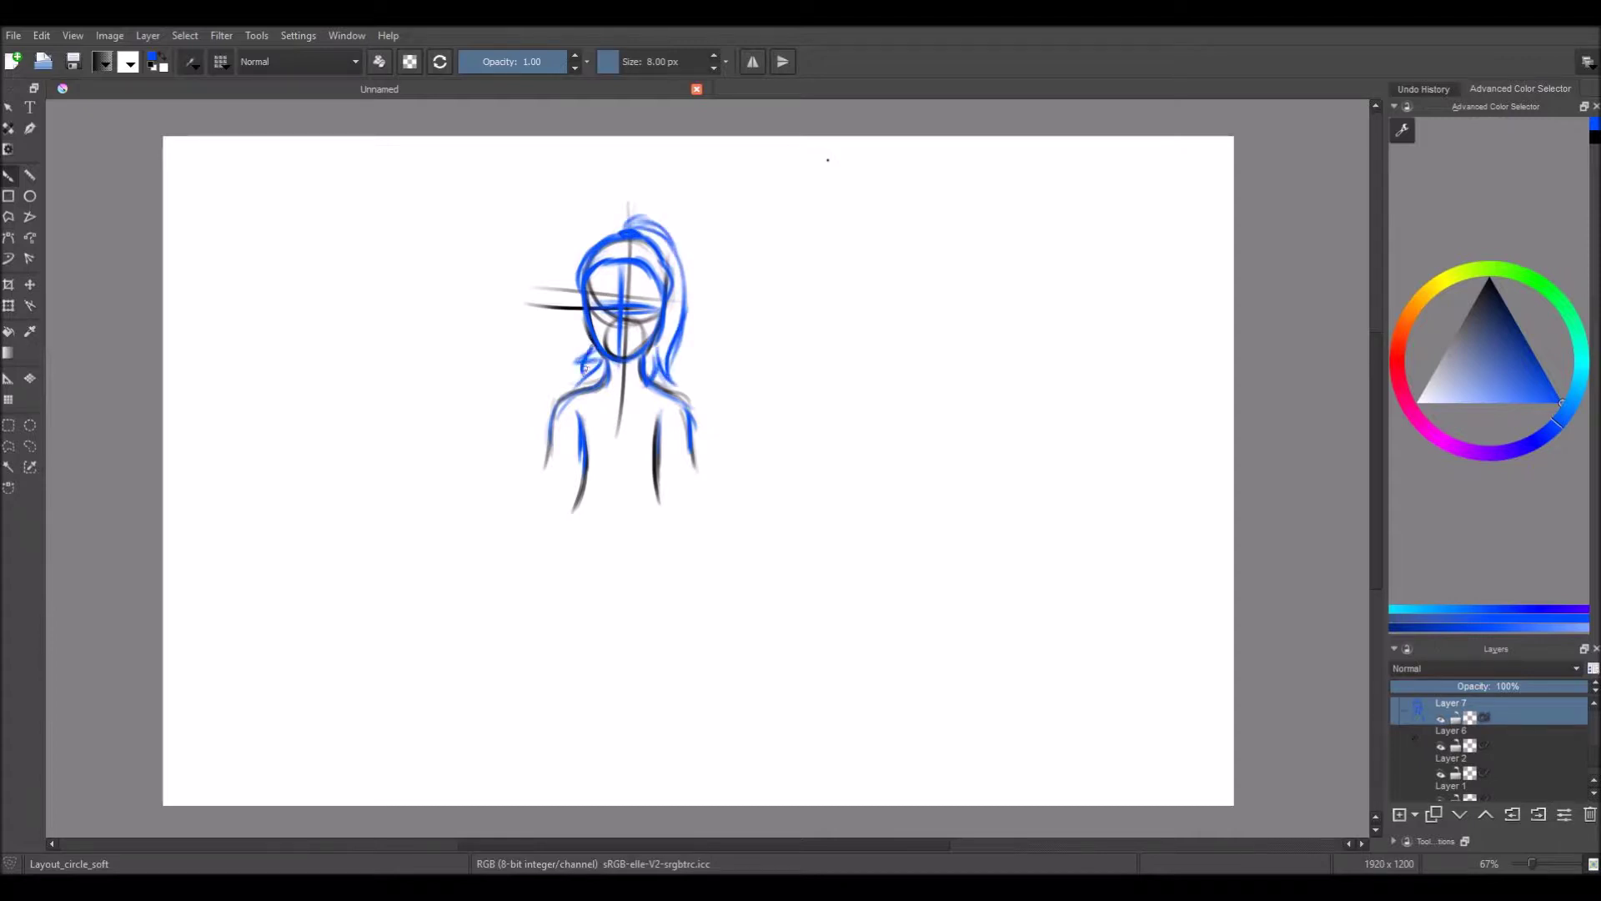
Hide Layer 6 and sketch the torso's side contour in blue on Layer 7
{"action": "left_click", "coordinate": [1468, 732]}
{"action": "key", "text": "Page_Up"}
{"action": "left_click_drag", "start_coordinate": [580, 417], "coordinate": [582, 457]}
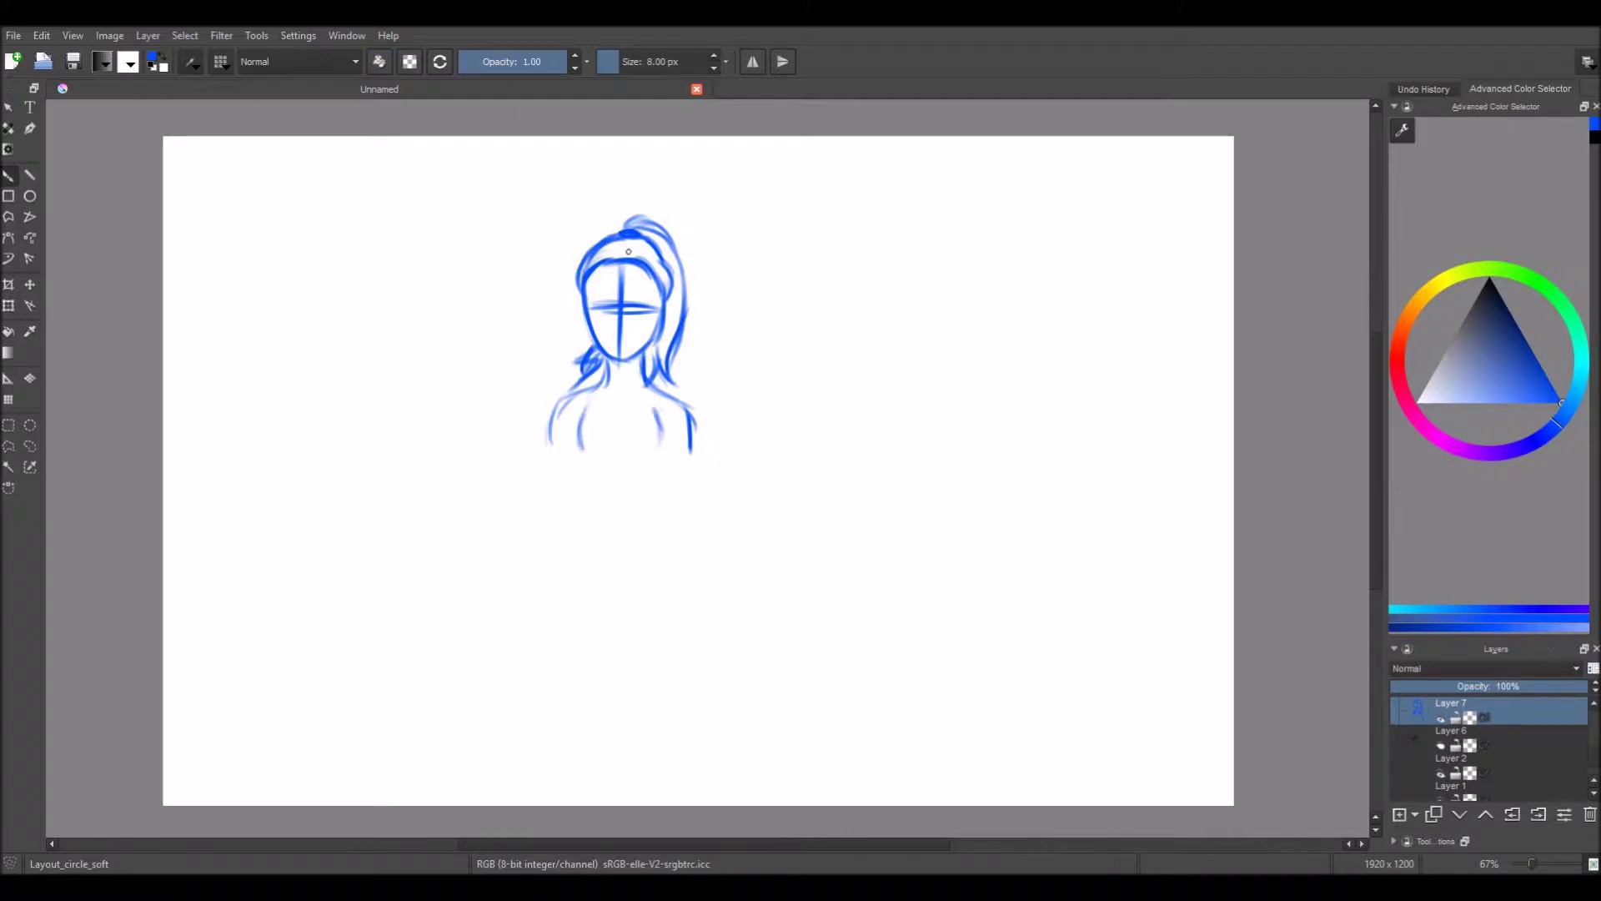
Sketch the eyes, nose and lips in blue on the face guidelines with a 6 px brush
{"action": "scroll", "coordinate": [634, 271], "scroll_direction": "up", "scroll_amount": 3}
{"action": "key", "text": "bracketleft"}
{"action": "left_click_drag", "start_coordinate": [634, 338], "coordinate": [684, 375]}
{"action": "key", "text": "ctrl+z"}
{"action": "key", "text": "ctrl+z"}
{"action": "left_click_drag", "start_coordinate": [635, 327], "coordinate": [680, 387]}
{"action": "key", "text": "ctrl+z"}
{"action": "left_click_drag", "start_coordinate": [634, 326], "coordinate": [677, 390]}
{"action": "left_click_drag", "start_coordinate": [639, 332], "coordinate": [644, 335]}
{"action": "mouse_move", "coordinate": [543, 327]}
{"action": "left_mouse_down"}
{"action": "mouse_move", "coordinate": [508, 371]}
{"action": "mouse_move", "coordinate": [529, 407]}
{"action": "mouse_move", "coordinate": [574, 427]}
{"action": "mouse_move", "coordinate": [613, 417]}
{"action": "left_mouse_up"}
{"action": "mouse_move", "coordinate": [555, 476]}
{"action": "left_mouse_down"}
{"action": "mouse_move", "coordinate": [630, 467]}
{"action": "mouse_move", "coordinate": [621, 488]}
{"action": "left_mouse_up"}
Strengthen the blue contours of the ponytail and the loose hair strands on both sides of the neck
{"action": "mouse_move", "coordinate": [621, 150]}
{"action": "left_mouse_down"}
{"action": "mouse_move", "coordinate": [738, 102]}
{"action": "mouse_move", "coordinate": [597, 161]}
{"action": "mouse_move", "coordinate": [763, 193]}
{"action": "mouse_move", "coordinate": [789, 367]}
{"action": "left_mouse_up"}
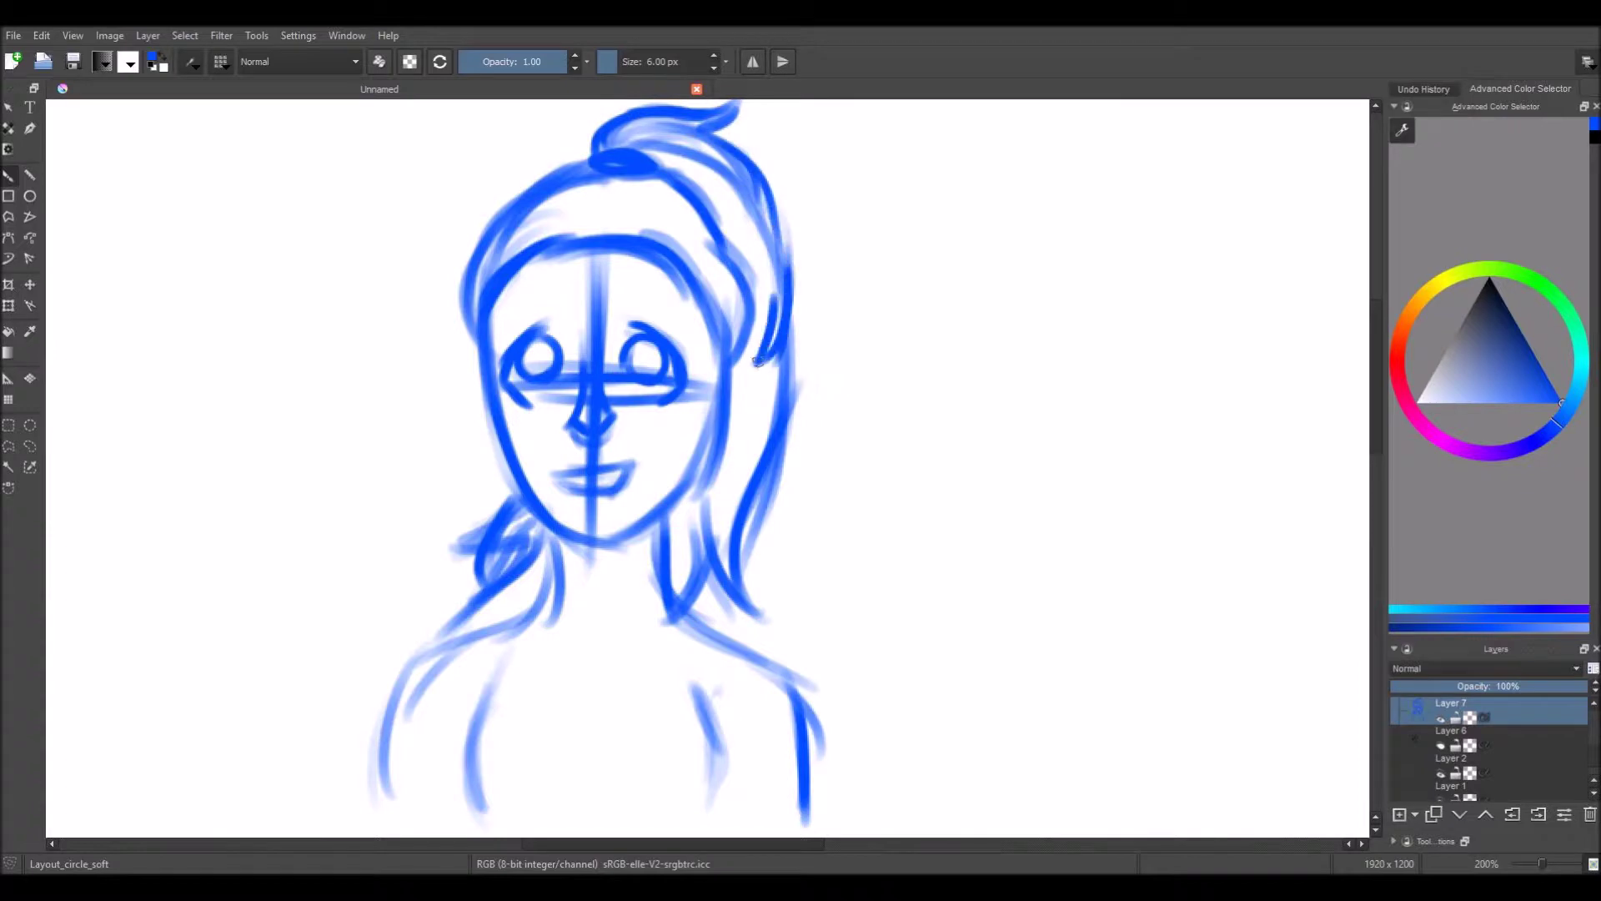
{"action": "left_click_drag", "start_coordinate": [772, 192], "coordinate": [782, 292]}
{"action": "left_click_drag", "start_coordinate": [797, 310], "coordinate": [739, 588]}
{"action": "left_click_drag", "start_coordinate": [701, 509], "coordinate": [750, 613]}
{"action": "left_click_drag", "start_coordinate": [472, 529], "coordinate": [513, 621]}
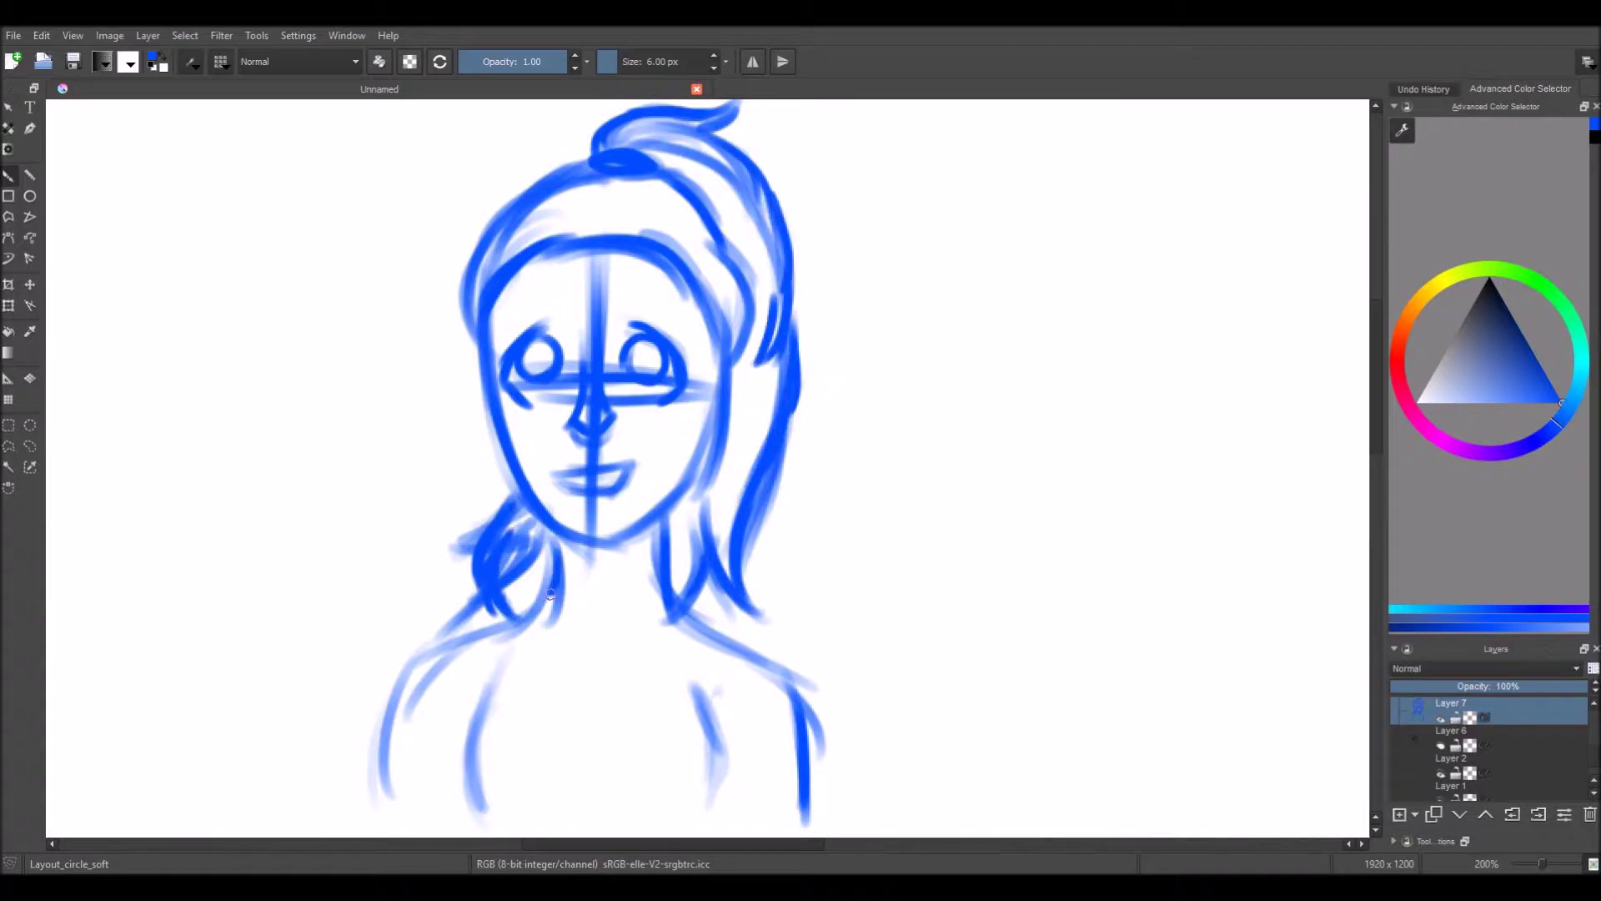
Strengthen the blue contours of the neck and both shoulders
{"action": "left_click_drag", "start_coordinate": [542, 551], "coordinate": [400, 709]}
{"action": "left_click_drag", "start_coordinate": [678, 509], "coordinate": [679, 567]}
{"action": "left_click_drag", "start_coordinate": [696, 588], "coordinate": [805, 659]}
{"action": "left_click_drag", "start_coordinate": [776, 617], "coordinate": [817, 714]}
Switch to magenta and sketch a curved neckline and the left inner sleeve line
{"action": "left_click", "coordinate": [1449, 443]}
{"action": "left_click_drag", "start_coordinate": [551, 592], "coordinate": [688, 605]}
{"action": "left_click_drag", "start_coordinate": [500, 659], "coordinate": [482, 792]}
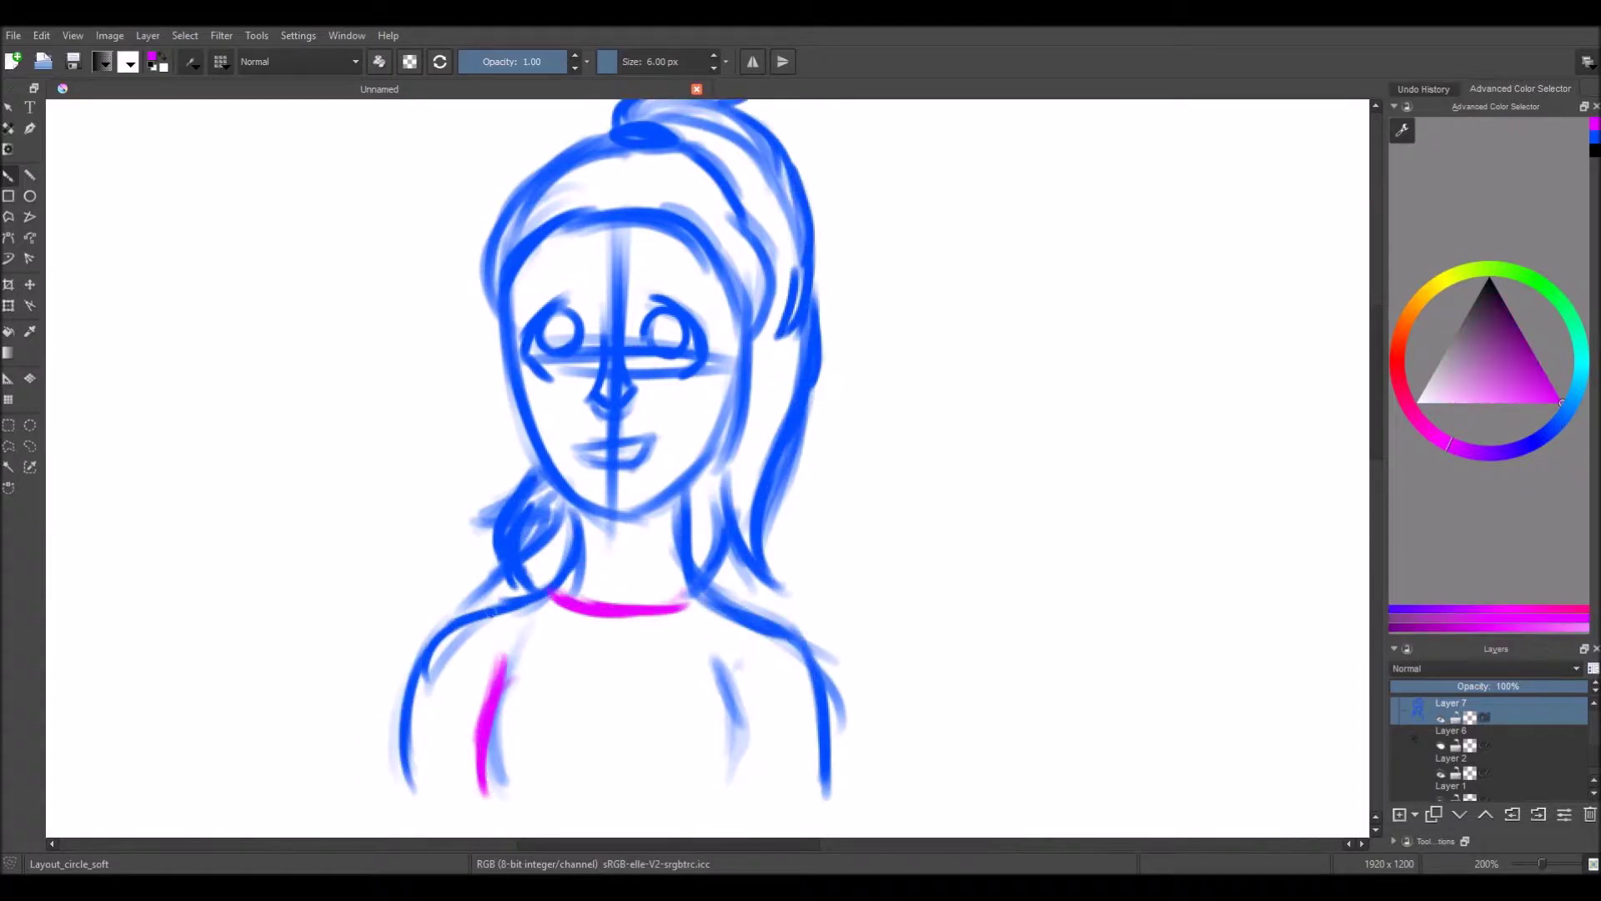
{"action": "left_click_drag", "start_coordinate": [496, 695], "coordinate": [501, 655]}
{"action": "left_click_drag", "start_coordinate": [739, 655], "coordinate": [728, 780]}
{"action": "left_click_drag", "start_coordinate": [542, 600], "coordinate": [399, 792]}
{"action": "left_click_drag", "start_coordinate": [488, 692], "coordinate": [459, 734]}
{"action": "key", "text": "ctrl+z"}
{"action": "key", "text": "ctrl+z"}
{"action": "key", "text": "ctrl+z"}
{"action": "key", "text": "ctrl+z"}
{"action": "key", "text": "ctrl+z"}
{"action": "key", "text": "ctrl+z"}
{"action": "key", "text": "ctrl+shift+z"}
{"action": "key", "text": "ctrl+shift+z"}
Sketch the right inner sleeve line and both outer shoulder and sleeve contours in magenta
{"action": "left_click_drag", "start_coordinate": [732, 671], "coordinate": [741, 776]}
{"action": "mouse_move", "coordinate": [546, 594]}
{"action": "left_mouse_down"}
{"action": "mouse_move", "coordinate": [496, 605]}
{"action": "mouse_move", "coordinate": [404, 805]}
{"action": "left_mouse_up"}
{"action": "left_click_drag", "start_coordinate": [696, 597], "coordinate": [821, 796]}
Add a new layer and ink the nose lines and upper eye contours in black with the Ink_gpen_10 brush
{"action": "key", "text": "Insert"}
{"action": "key", "text": "d"}
{"action": "key", "text": "F6"}
{"action": "key", "text": "F6"}
{"action": "left_click_drag", "start_coordinate": [589, 399], "coordinate": [607, 415]}
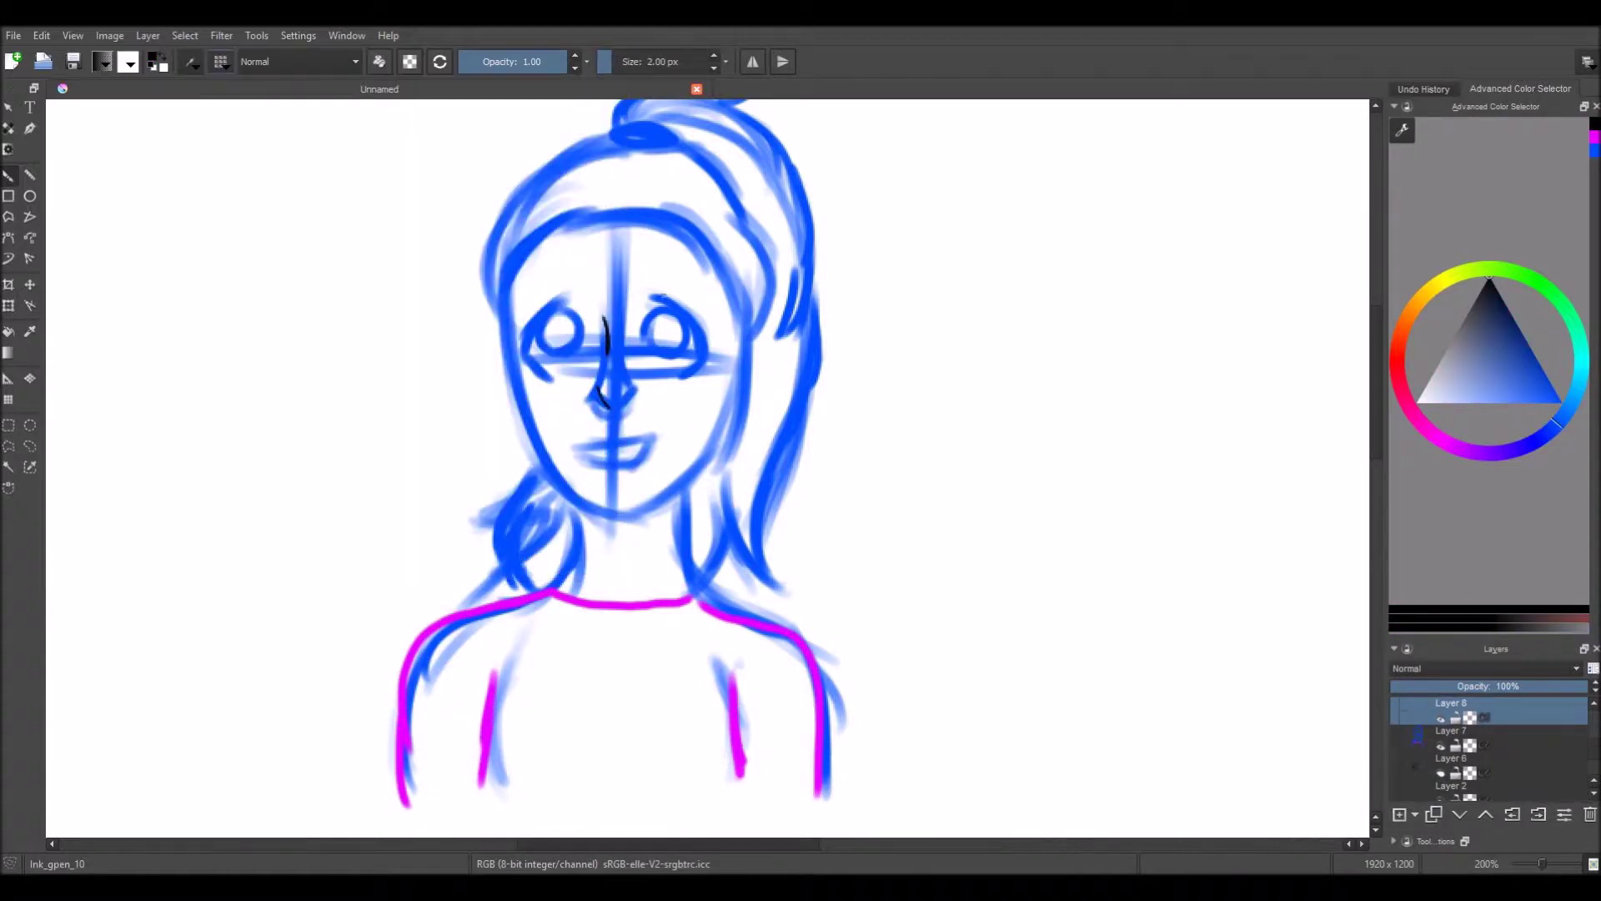
{"action": "left_click_drag", "start_coordinate": [653, 274], "coordinate": [705, 302]}
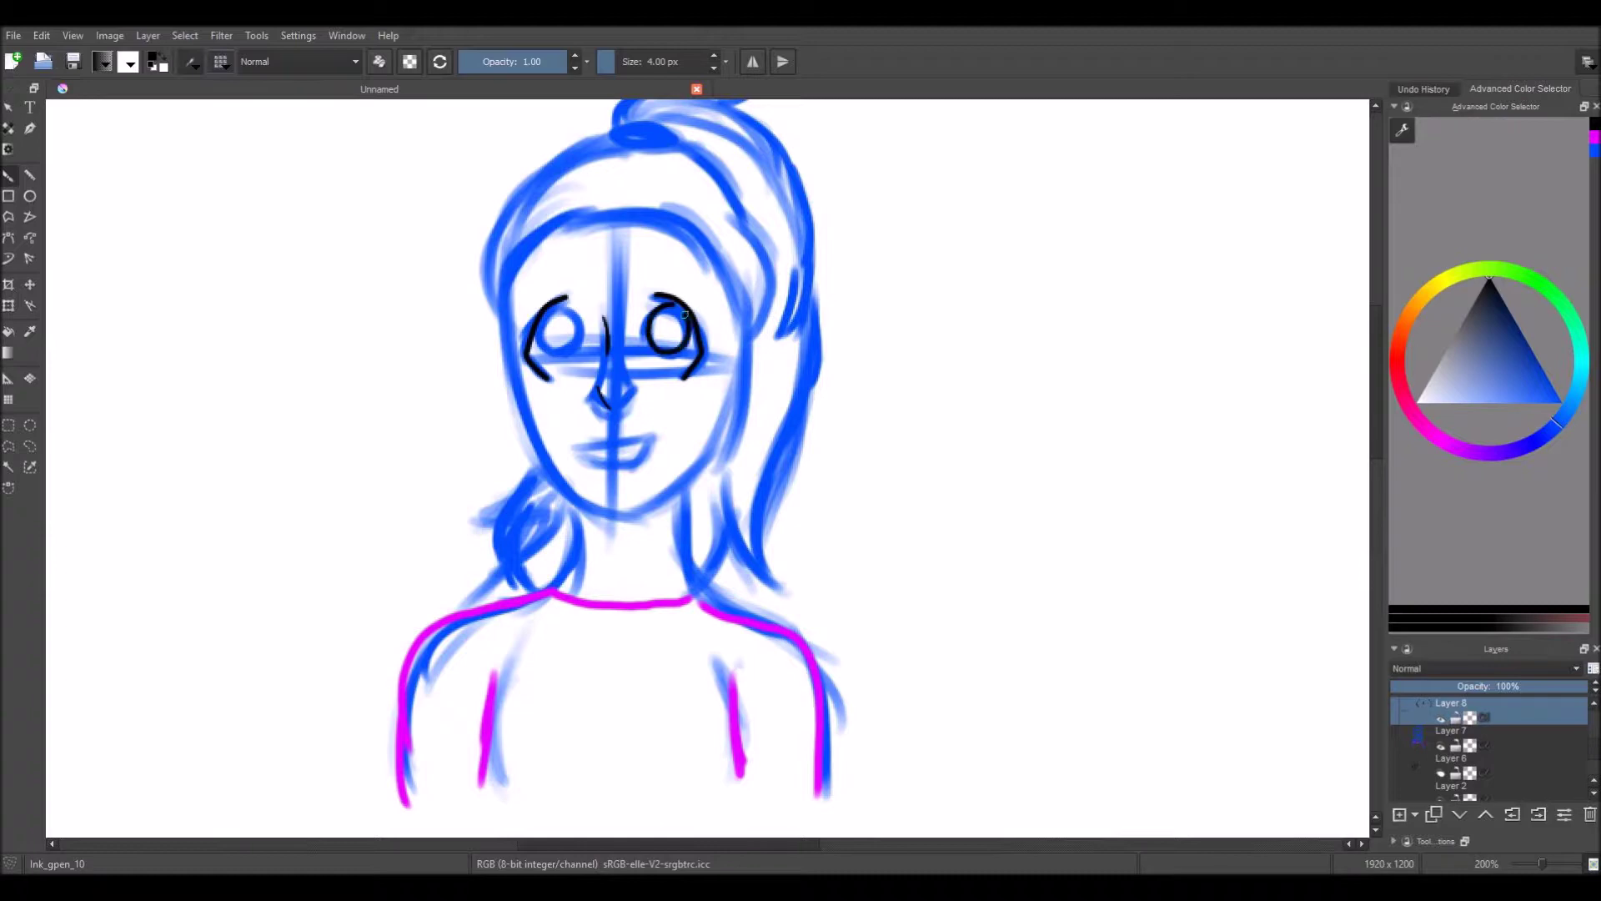
Ink the left iris and the mouth line in black at 4 px
{"action": "left_click", "coordinate": [30, 196]}
{"action": "left_click_drag", "start_coordinate": [578, 346], "coordinate": [579, 349]}
{"action": "key", "text": "ctrl+z"}
{"action": "mouse_move", "coordinate": [584, 454]}
{"action": "left_mouse_down"}
{"action": "mouse_move", "coordinate": [609, 448]}
{"action": "mouse_move", "coordinate": [592, 457]}
{"action": "left_mouse_up"}
{"action": "key", "text": "ctrl+z"}
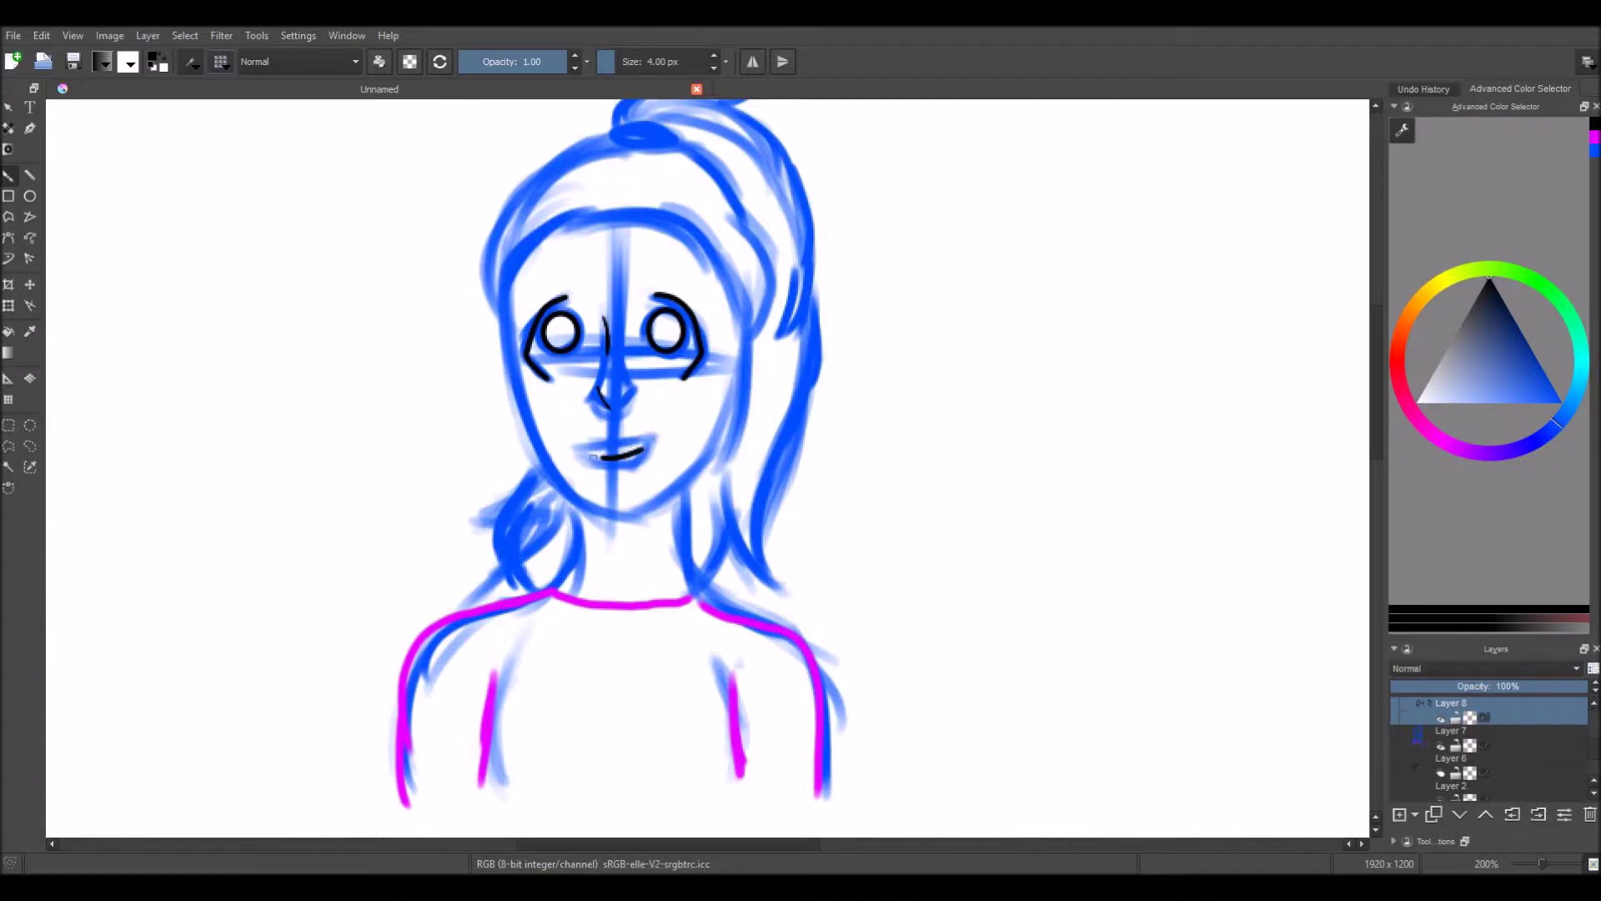
Ink the thin upper and lower lip contours and refine the nose bridge with a 1 px brush
{"action": "scroll", "coordinate": [600, 457], "scroll_direction": "up", "scroll_amount": 4}
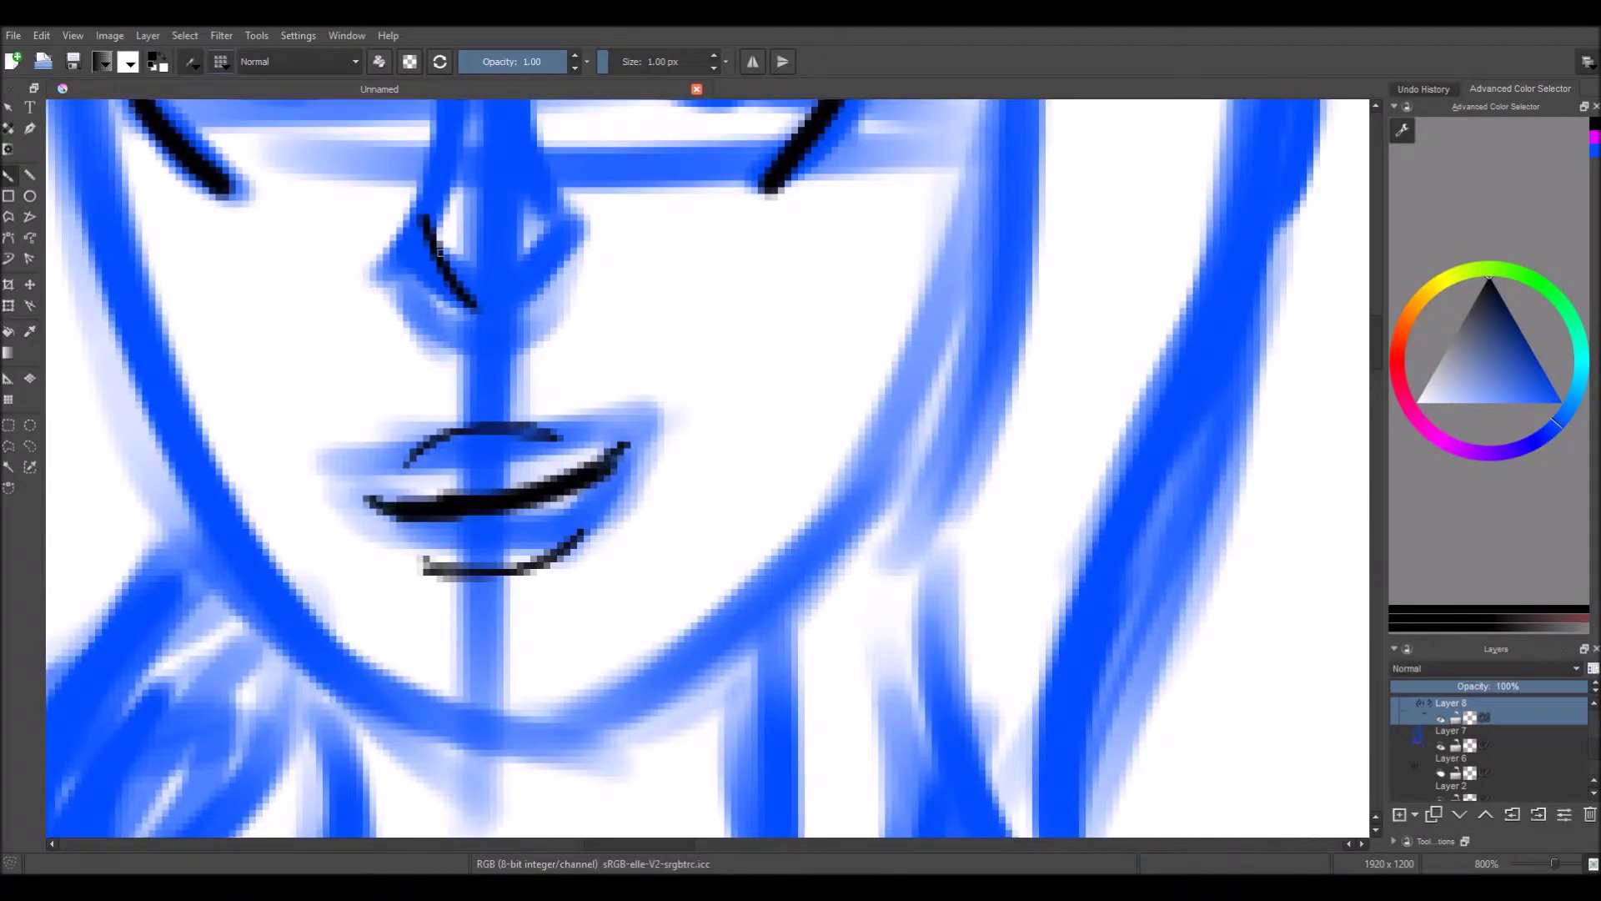
{"action": "left_click_drag", "start_coordinate": [437, 251], "coordinate": [509, 516]}
{"action": "left_click_drag", "start_coordinate": [490, 240], "coordinate": [512, 308]}
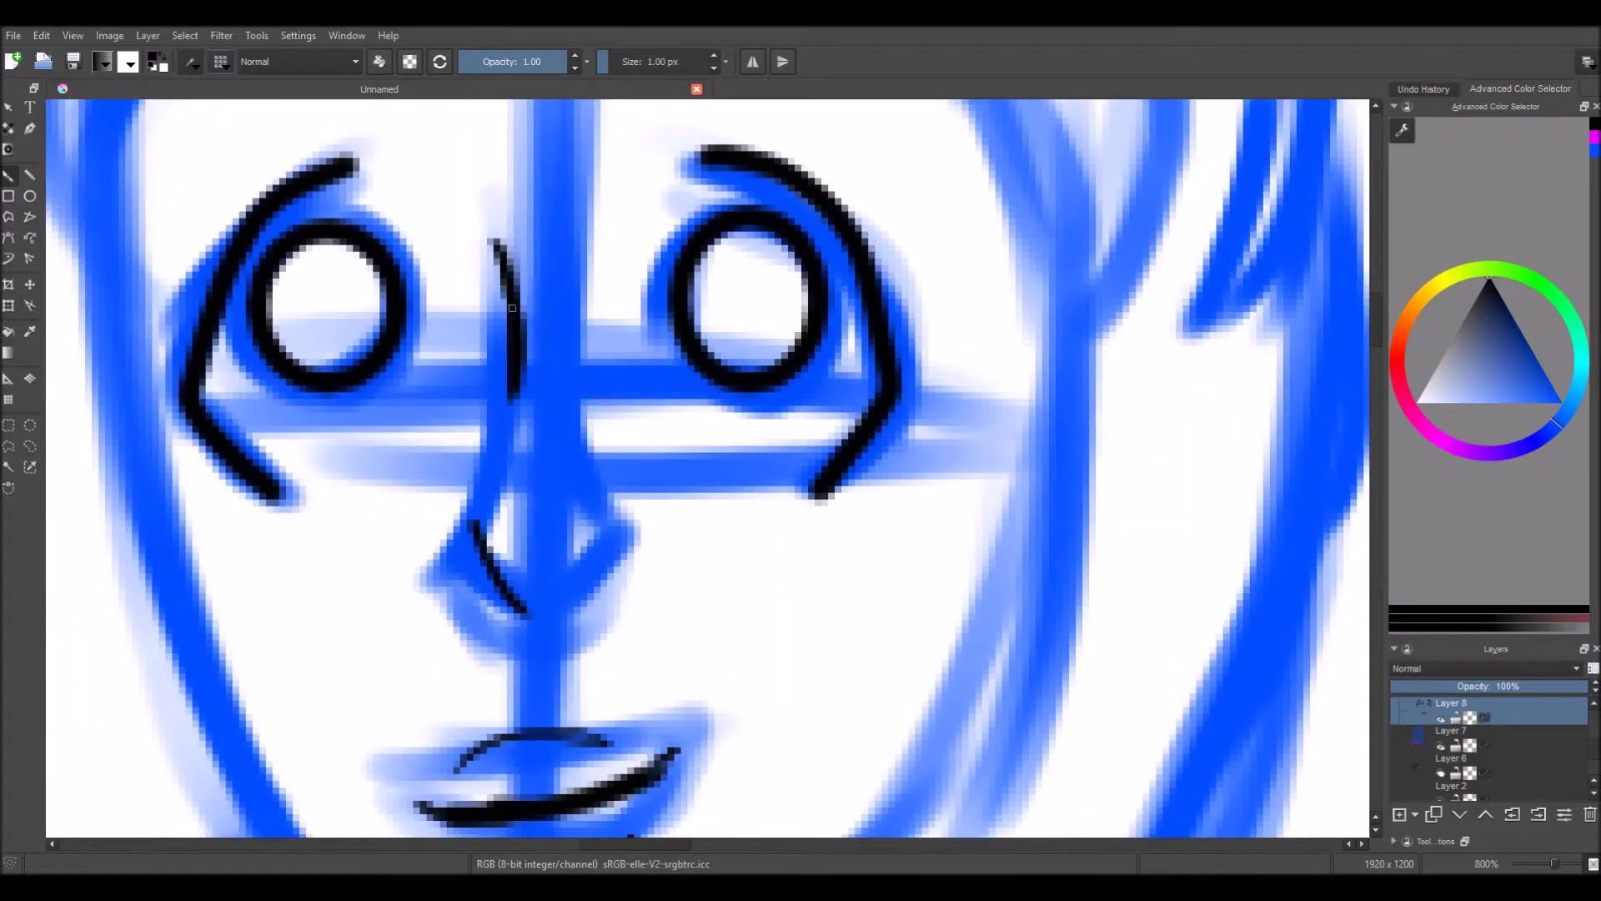
Ink the face outline from both cheeks down to the chin with a 5 px brush
{"action": "scroll", "coordinate": [424, 357], "scroll_direction": "down", "scroll_amount": 4}
{"action": "scroll", "coordinate": [575, 417], "scroll_direction": "up", "scroll_amount": 3}
{"action": "key", "text": "bracketright"}
{"action": "key", "text": "bracketright"}
{"action": "key", "text": "bracketright"}
{"action": "key", "text": "bracketright"}
{"action": "mouse_move", "coordinate": [613, 642]}
{"action": "left_mouse_down"}
{"action": "mouse_move", "coordinate": [504, 575]}
{"action": "mouse_move", "coordinate": [483, 261]}
{"action": "left_mouse_up"}
{"action": "mouse_move", "coordinate": [780, 404]}
{"action": "left_mouse_down"}
{"action": "mouse_move", "coordinate": [646, 634]}
{"action": "mouse_move", "coordinate": [609, 644]}
{"action": "left_mouse_up"}
Ink the hair outline, the strands beside the face and the upper ponytail over the blue sketch, redoing poor strokes
{"action": "mouse_move", "coordinate": [764, 333]}
{"action": "left_mouse_down"}
{"action": "mouse_move", "coordinate": [749, 567]}
{"action": "mouse_move", "coordinate": [794, 390]}
{"action": "left_mouse_up"}
{"action": "mouse_move", "coordinate": [821, 325]}
{"action": "left_mouse_down"}
{"action": "mouse_move", "coordinate": [780, 395]}
{"action": "mouse_move", "coordinate": [709, 240]}
{"action": "mouse_move", "coordinate": [534, 221]}
{"action": "mouse_move", "coordinate": [422, 289]}
{"action": "mouse_move", "coordinate": [709, 125]}
{"action": "mouse_move", "coordinate": [813, 333]}
{"action": "mouse_move", "coordinate": [838, 465]}
{"action": "left_mouse_up"}
{"action": "mouse_move", "coordinate": [601, 256]}
{"action": "left_mouse_down"}
{"action": "mouse_move", "coordinate": [642, 221]}
{"action": "mouse_move", "coordinate": [718, 266]}
{"action": "left_mouse_up"}
{"action": "key", "text": "ctrl+z"}
{"action": "mouse_move", "coordinate": [621, 229]}
{"action": "left_mouse_down"}
{"action": "mouse_move", "coordinate": [821, 167]}
{"action": "mouse_move", "coordinate": [800, 200]}
{"action": "left_mouse_up"}
{"action": "left_click_drag", "start_coordinate": [791, 197], "coordinate": [901, 442]}
{"action": "key", "text": "ctrl+z"}
{"action": "left_click_drag", "start_coordinate": [859, 325], "coordinate": [909, 526]}
{"action": "key", "text": "ctrl+z"}
{"action": "mouse_move", "coordinate": [796, 193]}
{"action": "left_mouse_down"}
{"action": "mouse_move", "coordinate": [869, 280]}
{"action": "mouse_move", "coordinate": [903, 367]}
{"action": "mouse_move", "coordinate": [880, 501]}
{"action": "left_mouse_up"}
{"action": "key", "text": "ctrl+z"}
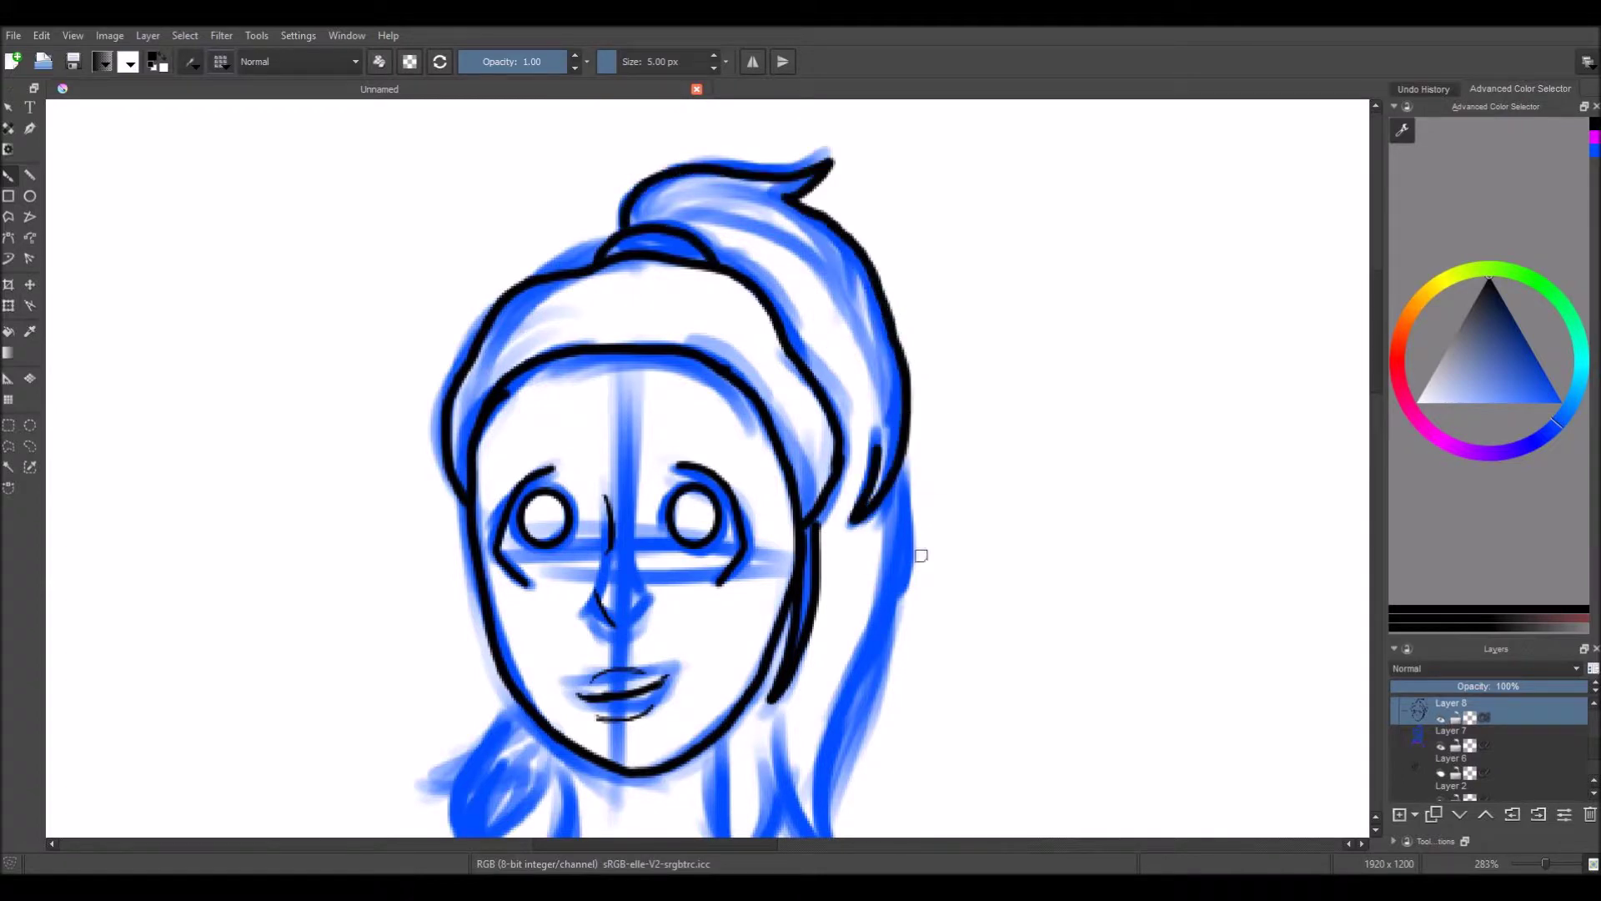
Ink the lower ponytail's outer edge down towards the shoulder
{"action": "scroll", "coordinate": [880, 500], "scroll_direction": "down", "scroll_amount": 3}
{"action": "left_click_drag", "start_coordinate": [814, 559], "coordinate": [759, 667]}
{"action": "key", "text": "ctrl+z"}
{"action": "mouse_move", "coordinate": [867, 250]}
{"action": "left_mouse_down"}
{"action": "mouse_move", "coordinate": [886, 325]}
{"action": "mouse_move", "coordinate": [719, 684]}
{"action": "left_mouse_up"}
Ink the neck, shoulders and outer arm contours in black over the sketch
{"action": "left_click_drag", "start_coordinate": [486, 534], "coordinate": [488, 694]}
{"action": "key", "text": "ctrl+z"}
{"action": "mouse_move", "coordinate": [542, 550]}
{"action": "left_mouse_down"}
{"action": "mouse_move", "coordinate": [525, 692]}
{"action": "mouse_move", "coordinate": [307, 836]}
{"action": "left_mouse_up"}
{"action": "mouse_move", "coordinate": [701, 538]}
{"action": "left_mouse_down"}
{"action": "mouse_move", "coordinate": [749, 707]}
{"action": "mouse_move", "coordinate": [576, 469]}
{"action": "mouse_move", "coordinate": [737, 730]}
{"action": "left_mouse_up"}
{"action": "left_click_drag", "start_coordinate": [158, 582], "coordinate": [149, 726]}
{"action": "key", "text": "ctrl+z"}
{"action": "left_click_drag", "start_coordinate": [182, 519], "coordinate": [141, 734]}
Ink the inner arm line on each side of the torso, redrawing until both follow the sketch
{"action": "left_click_drag", "start_coordinate": [284, 573], "coordinate": [259, 726]}
{"action": "key", "text": "ctrl+z"}
{"action": "left_click_drag", "start_coordinate": [617, 557], "coordinate": [634, 709]}
{"action": "key", "text": "ctrl+z"}
{"action": "left_click_drag", "start_coordinate": [614, 575], "coordinate": [630, 721]}
{"action": "key", "text": "ctrl+z"}
{"action": "key", "text": "ctrl+z"}
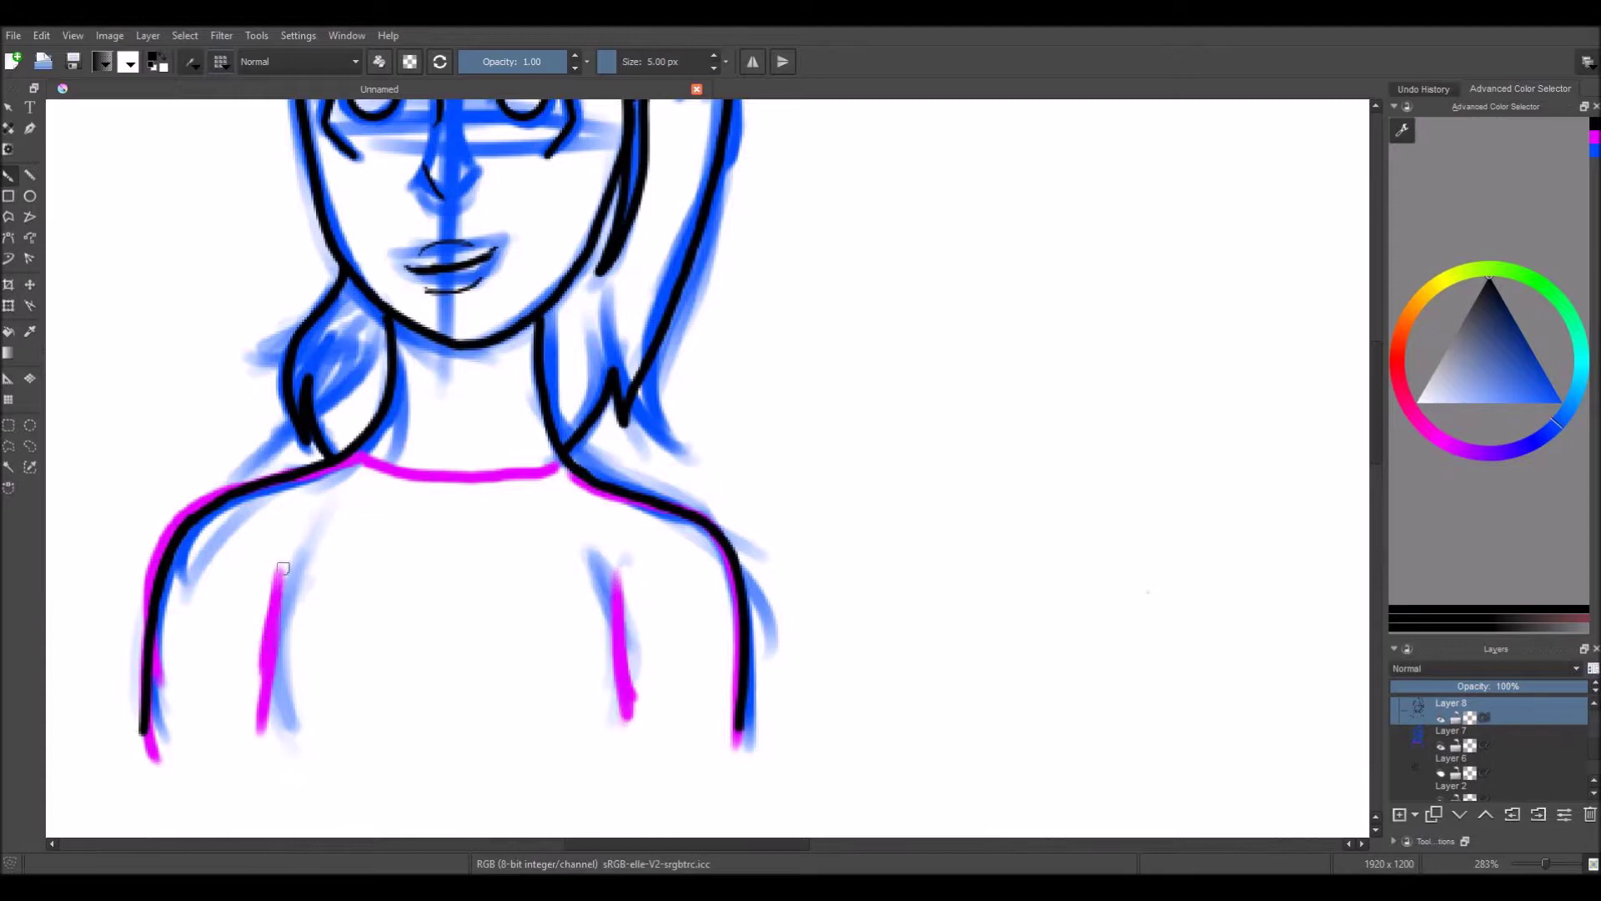
{"action": "left_click_drag", "start_coordinate": [285, 566], "coordinate": [258, 728]}
{"action": "left_click_drag", "start_coordinate": [613, 559], "coordinate": [636, 709]}
{"action": "left_click_drag", "start_coordinate": [346, 456], "coordinate": [464, 509]}
{"action": "mouse_move", "coordinate": [568, 455]}
{"action": "left_mouse_down"}
{"action": "mouse_move", "coordinate": [434, 538]}
{"action": "mouse_move", "coordinate": [566, 473]}
{"action": "left_mouse_up"}
{"action": "key", "text": "ctrl+z"}
{"action": "key", "text": "ctrl+z"}
{"action": "key", "text": "ctrl+z"}
Ink two straight lines crossing below the neck as a V neckline and erase the right-hand overhang
{"action": "left_click_drag", "start_coordinate": [338, 459], "coordinate": [546, 558]}
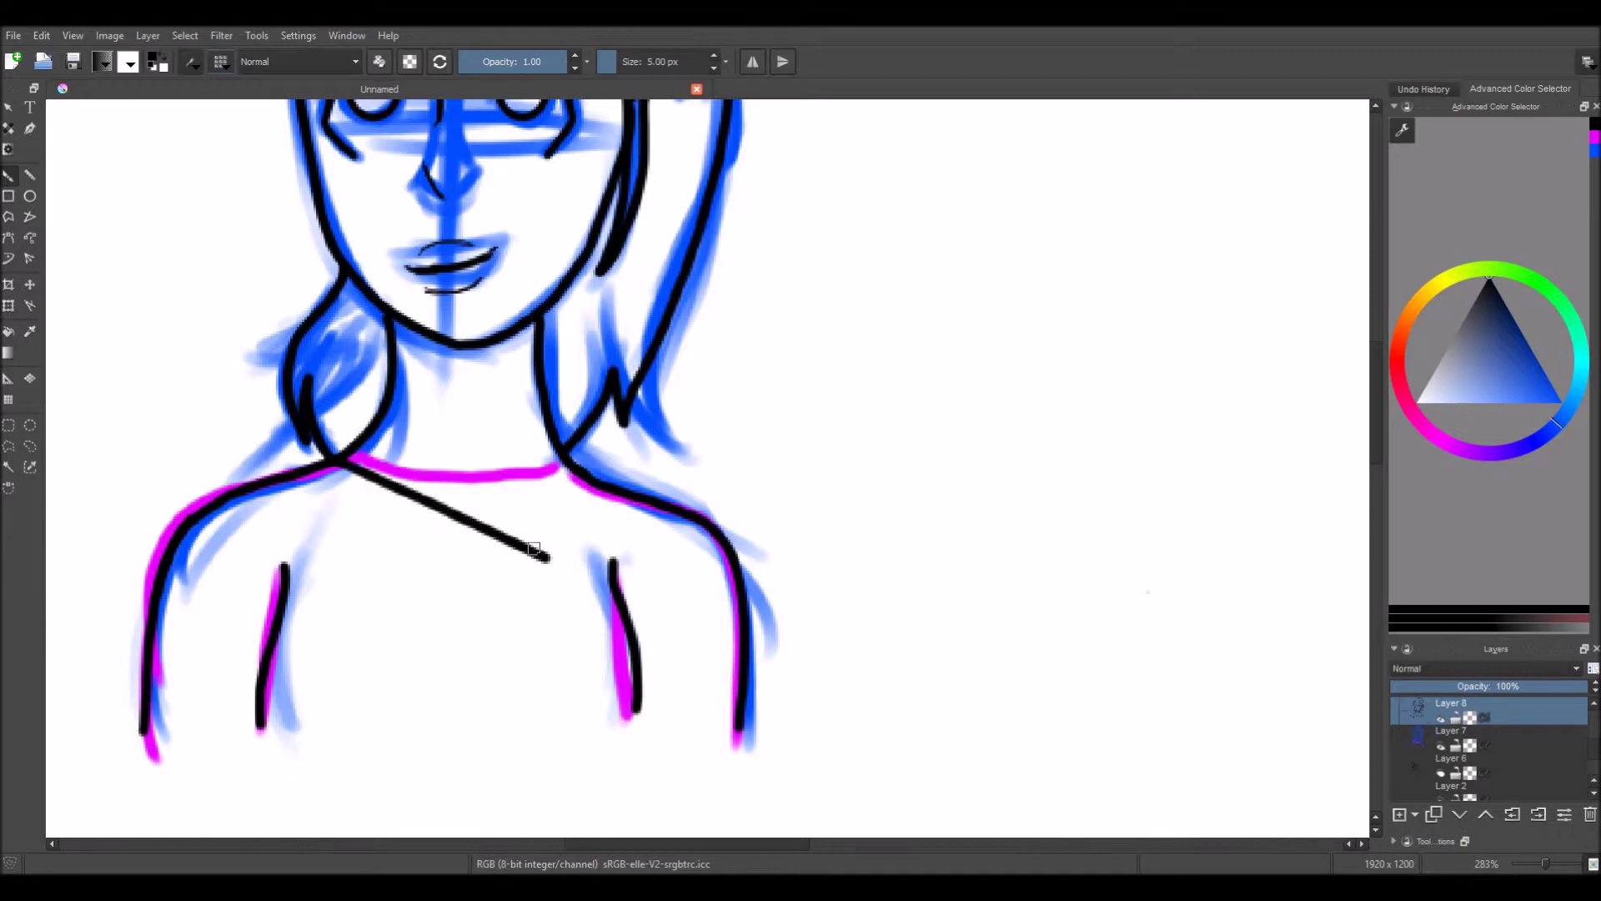
{"action": "left_click_drag", "start_coordinate": [561, 460], "coordinate": [402, 558]}
{"action": "key", "text": "e"}
{"action": "left_click_drag", "start_coordinate": [494, 533], "coordinate": [533, 564]}
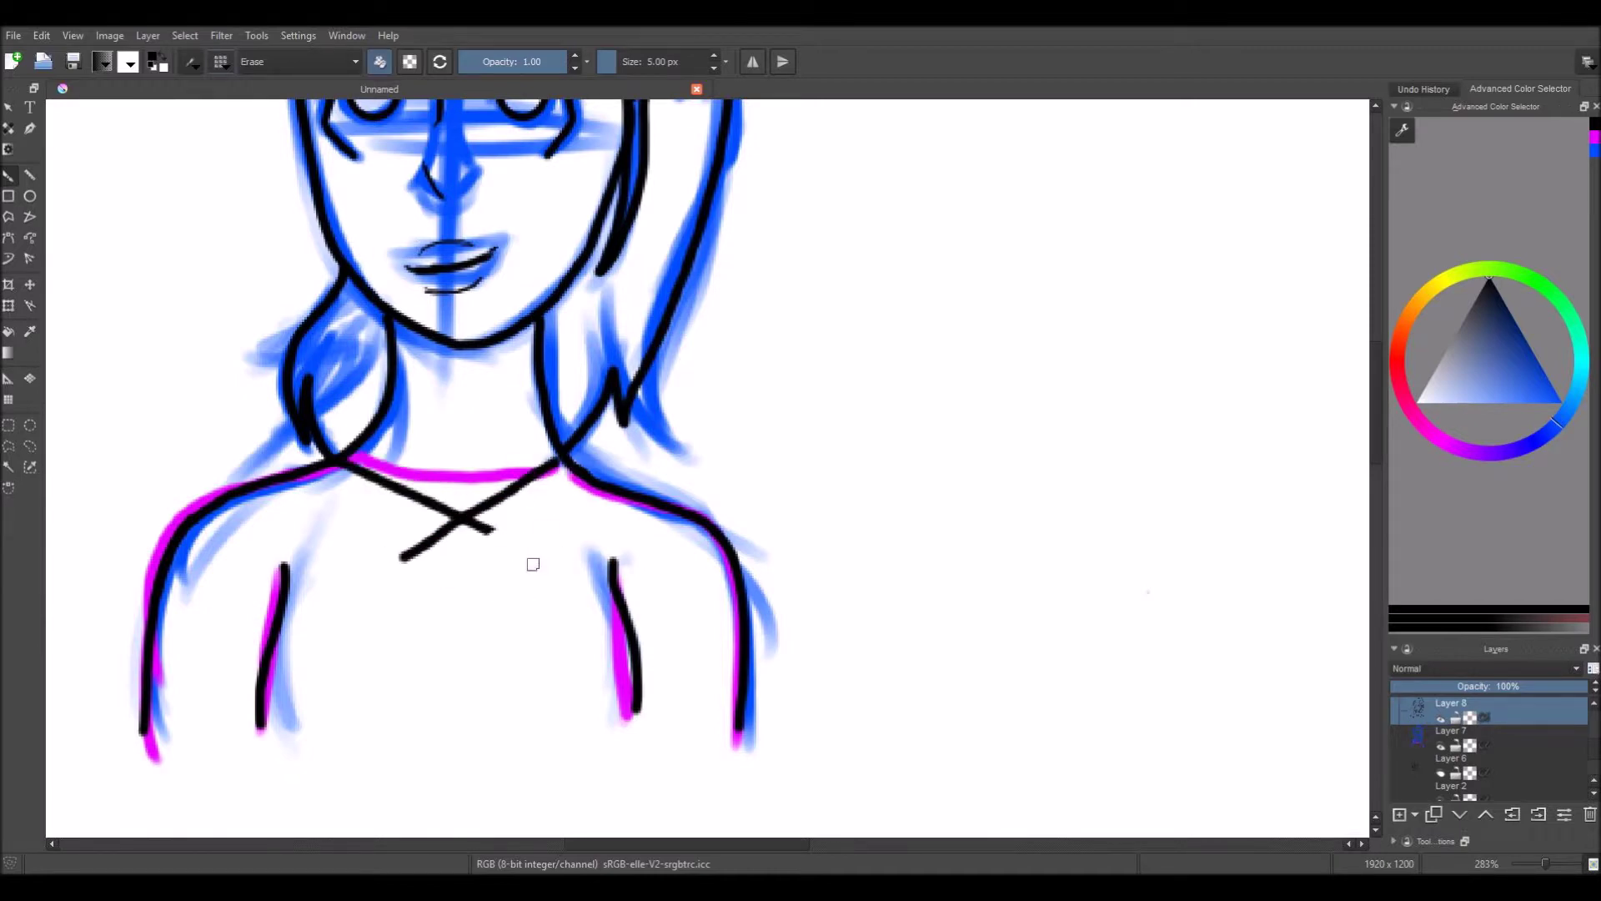
Trim the overlapping ends of the V neckline with a 1 px eraser
{"action": "scroll", "coordinate": [465, 521], "scroll_direction": "up", "scroll_amount": 8}
{"action": "key", "text": "["}
{"action": "key", "text": "["}
{"action": "key", "text": "["}
{"action": "key", "text": "["}
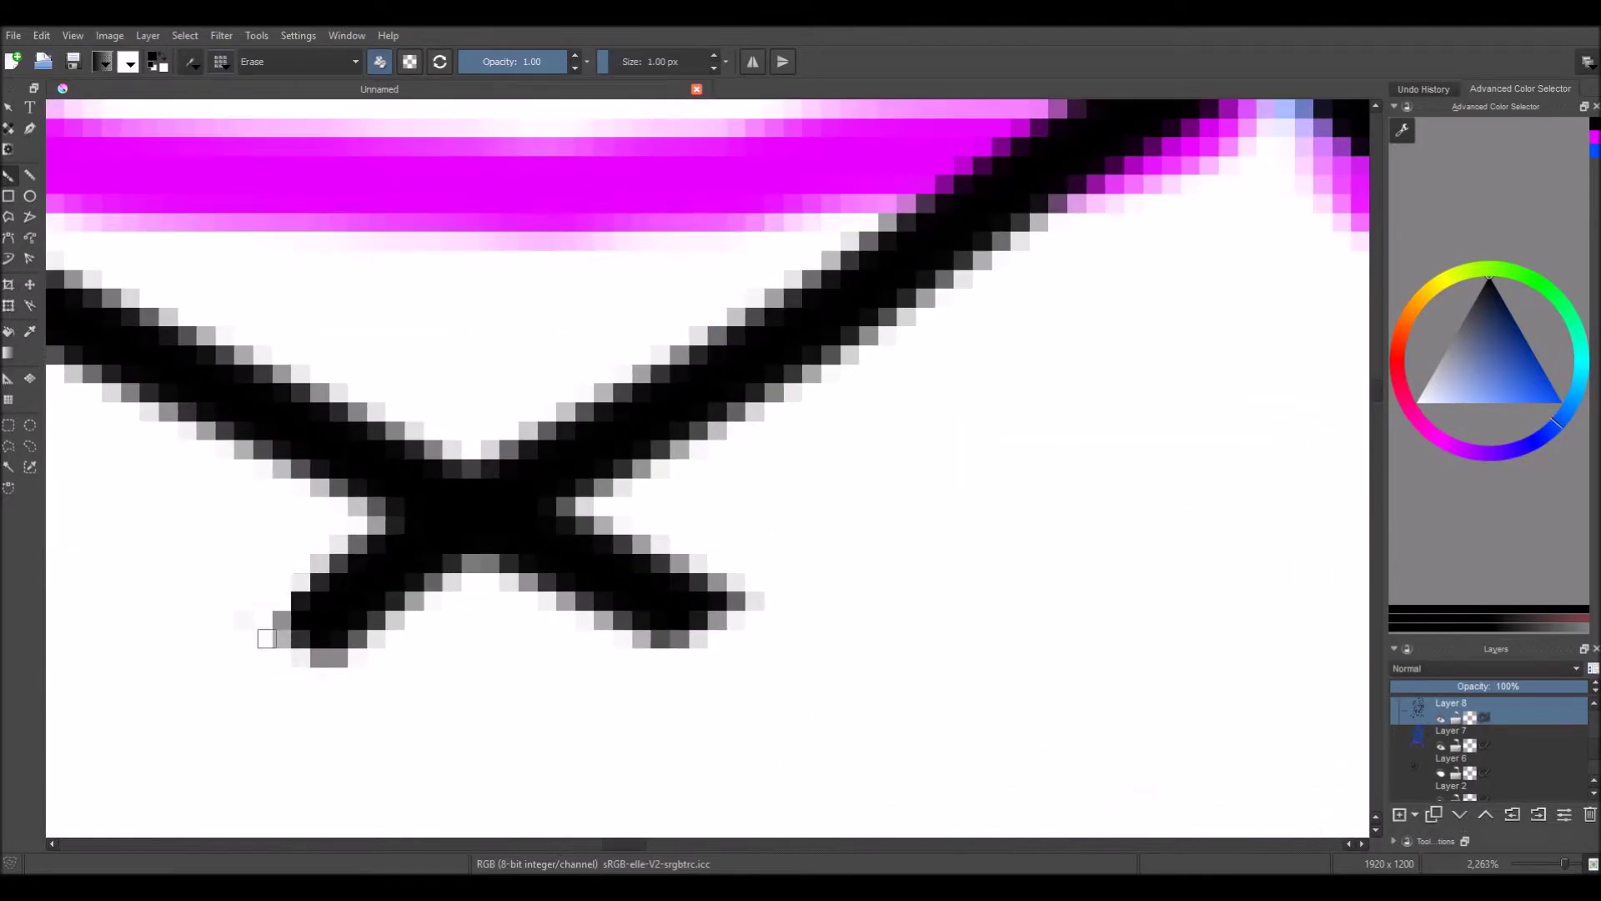
{"action": "mouse_move", "coordinate": [546, 630]}
{"action": "left_mouse_down"}
{"action": "mouse_move", "coordinate": [676, 534]}
{"action": "mouse_move", "coordinate": [746, 600]}
{"action": "left_mouse_up"}
Erase the lower ponytail's inked edge and the jaw line on the right side with a 5 px eraser
{"action": "scroll", "coordinate": [642, 578], "scroll_direction": "down", "scroll_amount": 5}
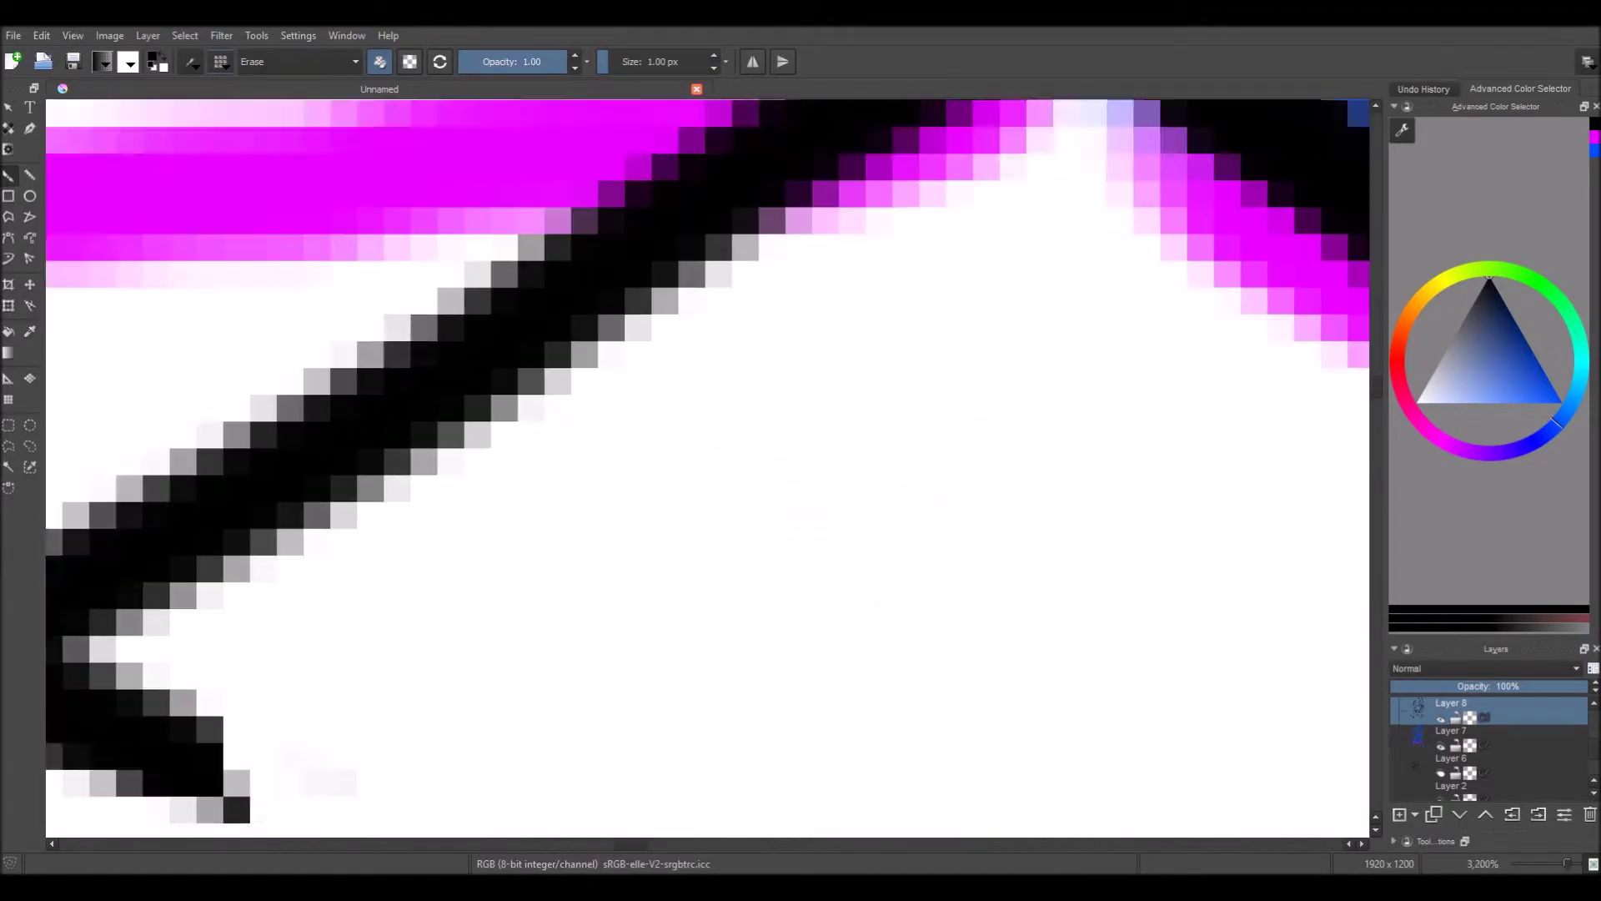
{"action": "scroll", "coordinate": [641, 578], "scroll_direction": "up", "scroll_amount": 5}
{"action": "scroll", "coordinate": [608, 718], "scroll_direction": "down", "scroll_amount": 6}
{"action": "scroll", "coordinate": [655, 355], "scroll_direction": "up", "scroll_amount": 3}
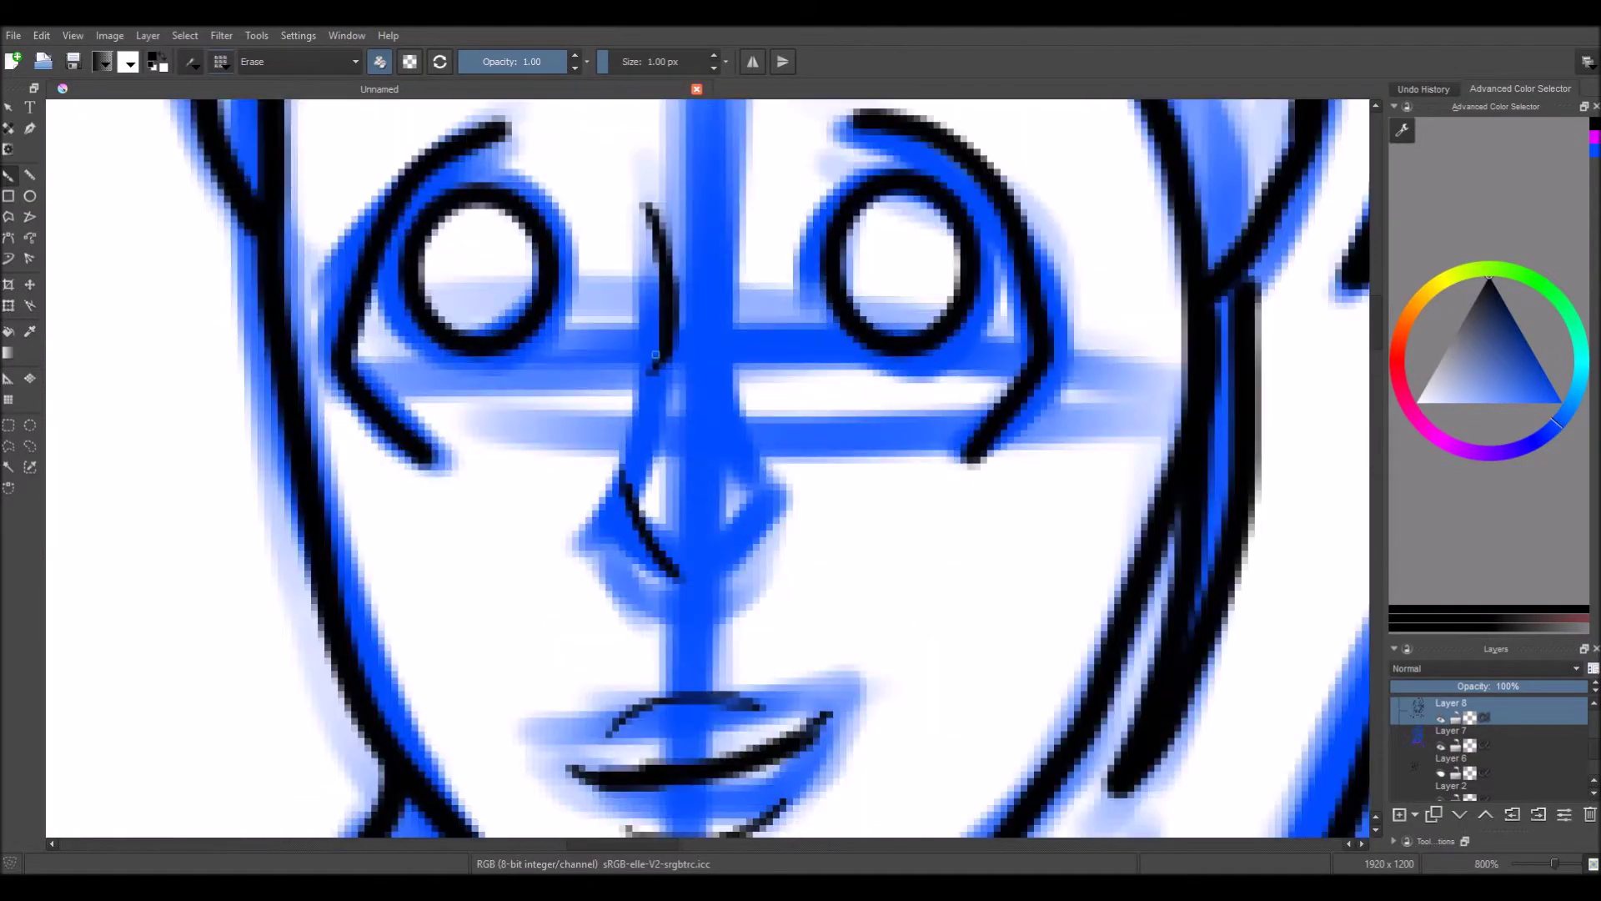
{"action": "scroll", "coordinate": [649, 381], "scroll_direction": "down", "scroll_amount": 4}
{"action": "key", "text": "]"}
{"action": "key", "text": "]"}
{"action": "key", "text": "]"}
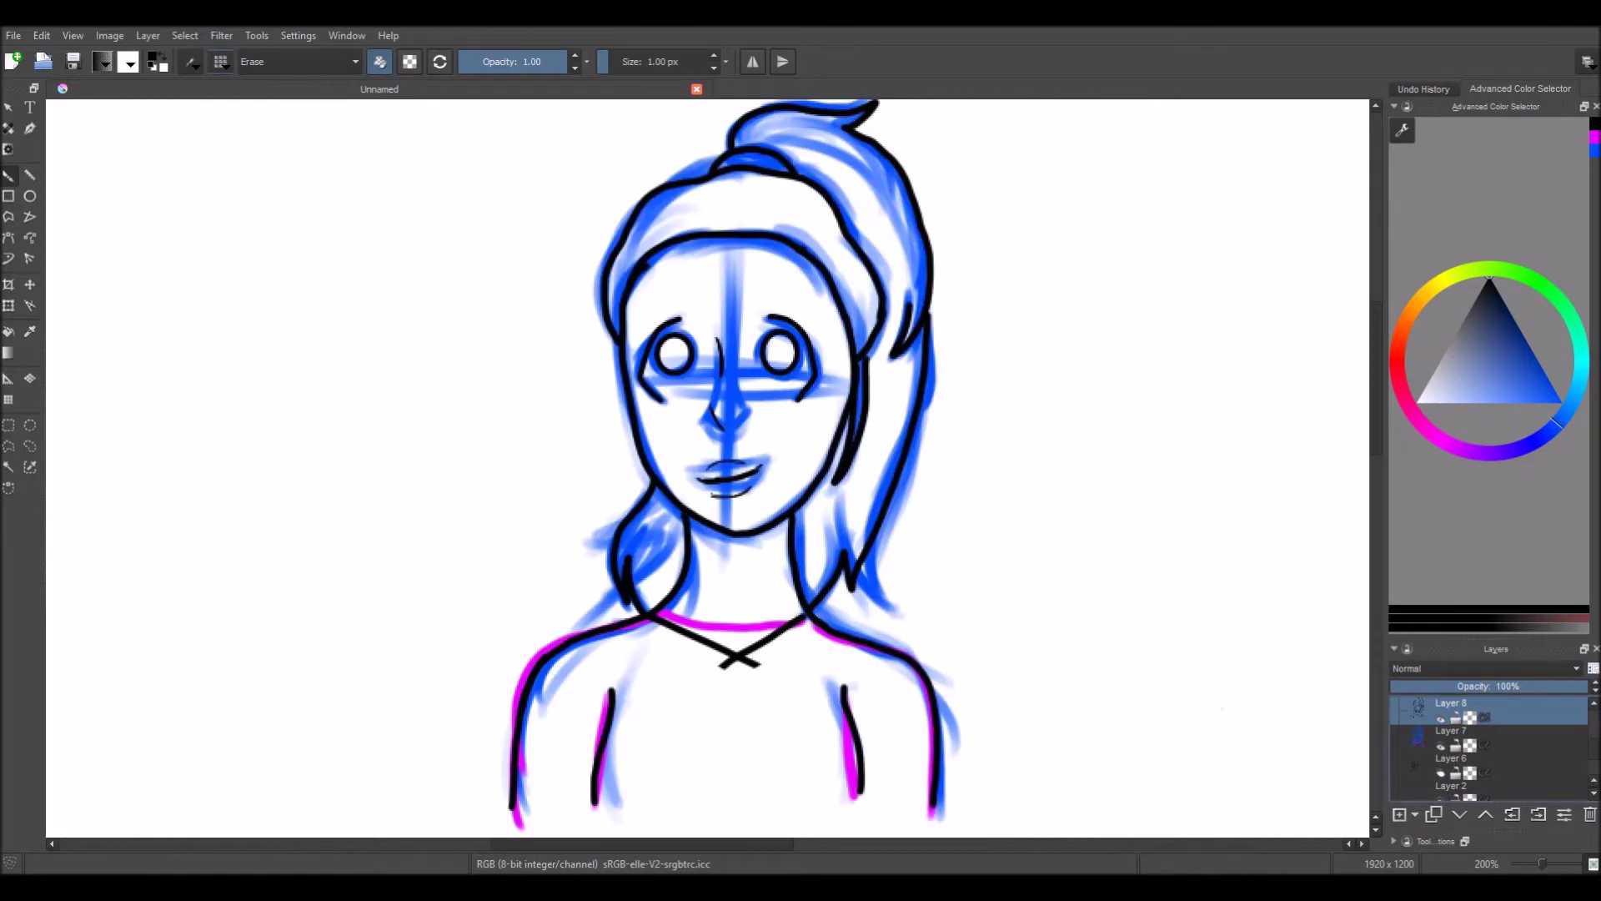
{"action": "scroll", "coordinate": [1085, 551], "scroll_direction": "up", "scroll_amount": 1}
{"action": "key", "text": "]"}
{"action": "left_click_drag", "start_coordinate": [739, 555], "coordinate": [872, 296]}
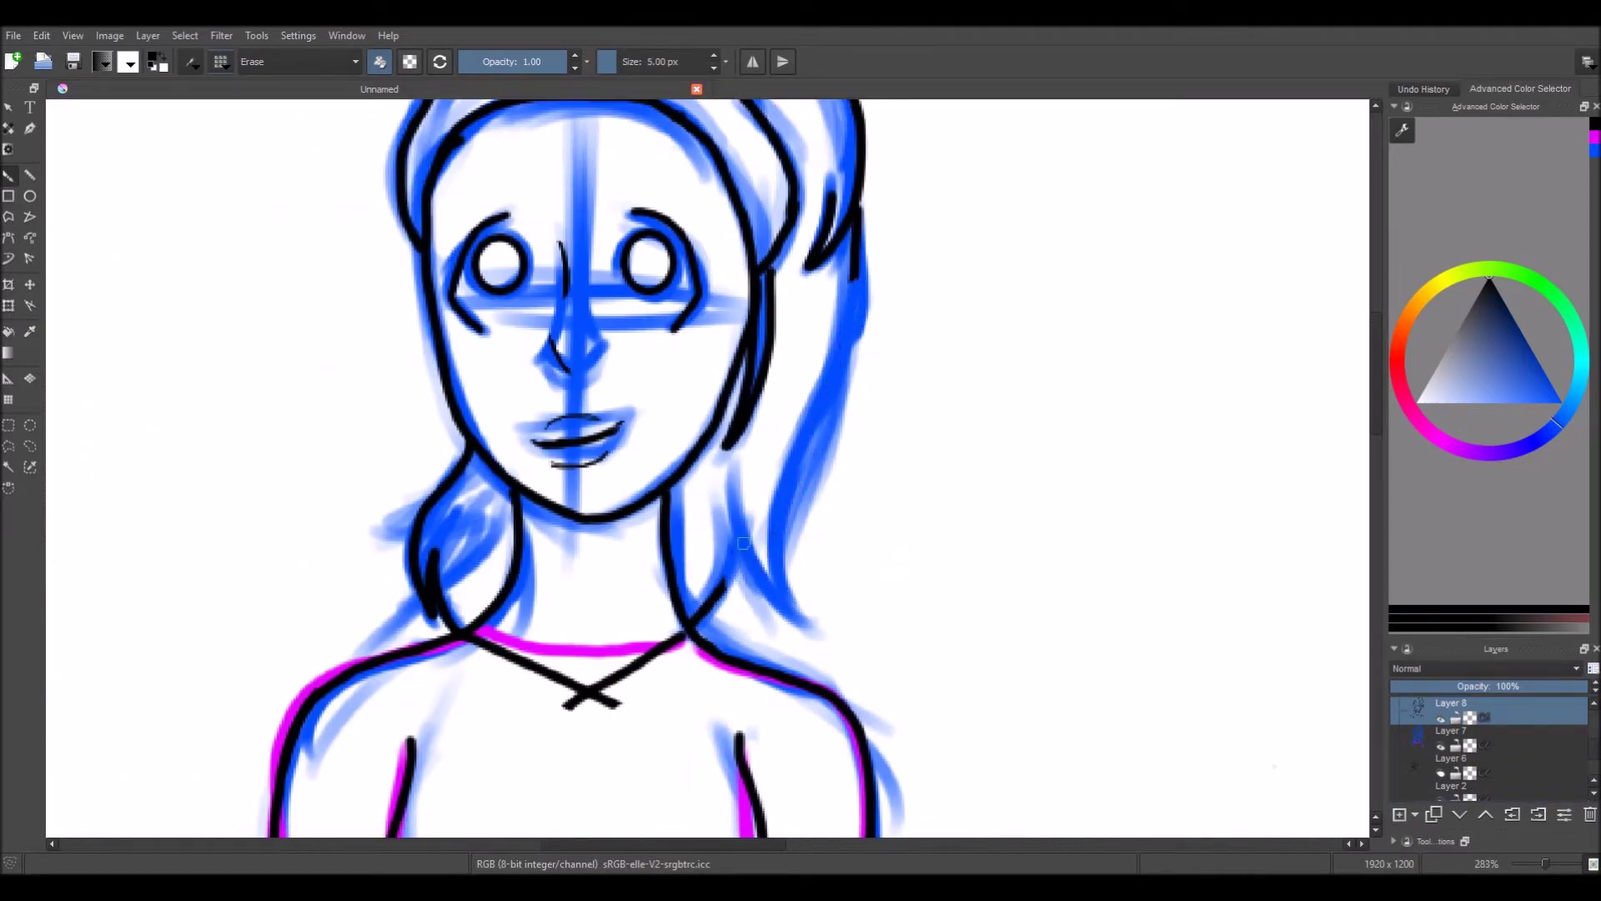
{"action": "left_click_drag", "start_coordinate": [666, 475], "coordinate": [728, 392]}
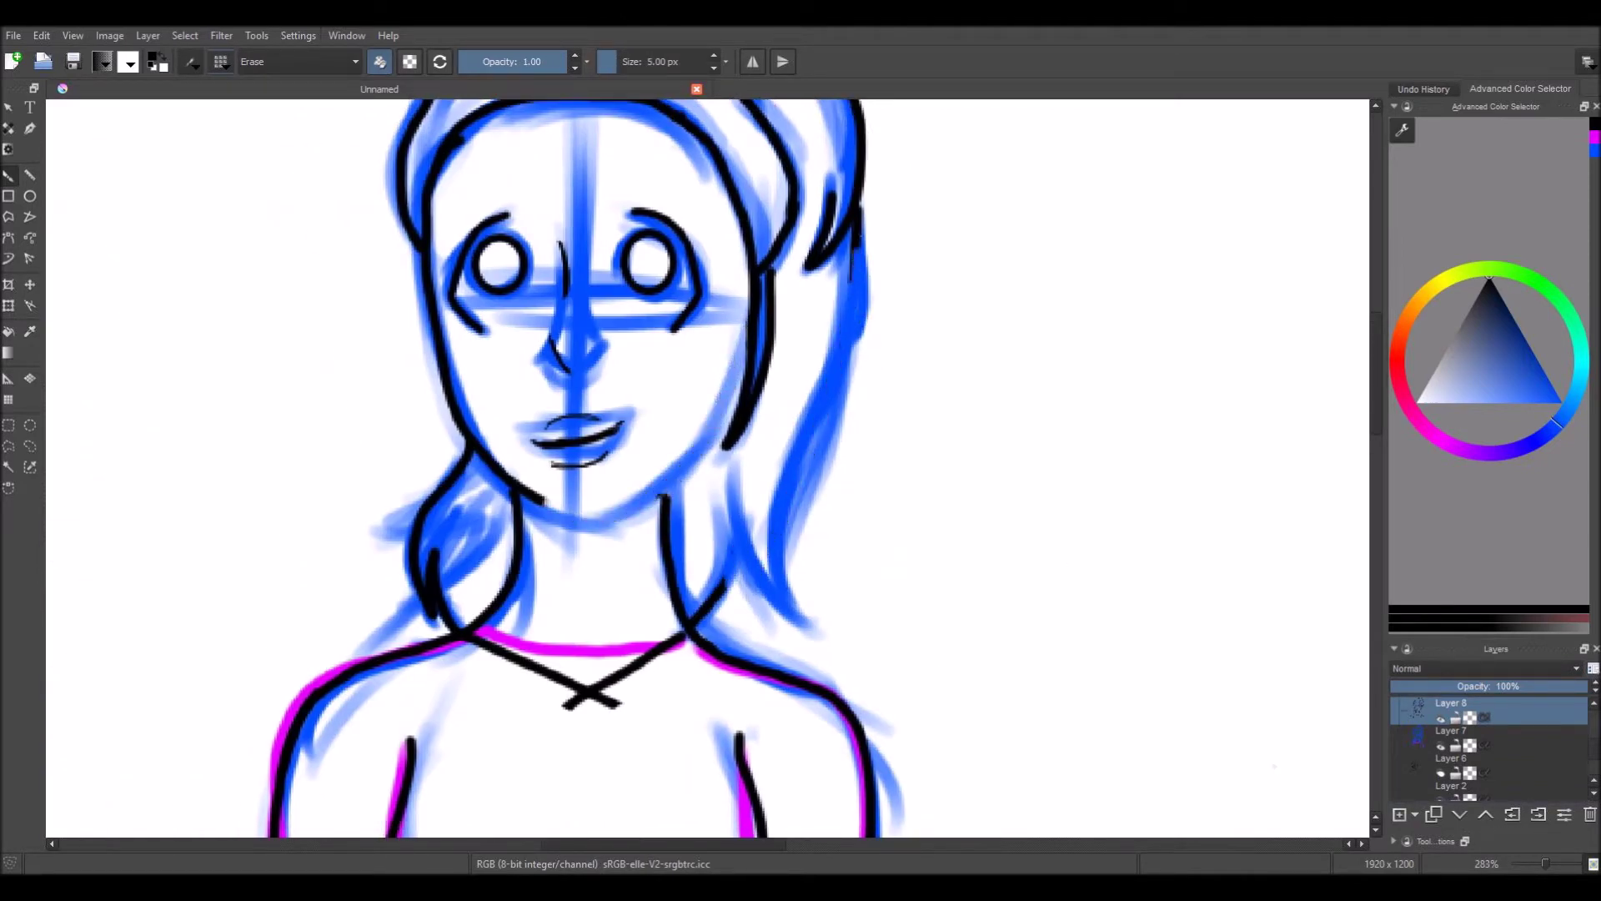
Re-ink the lower ponytail with a pointed tip and the jaw line from the right cheek to the chin
{"action": "key", "text": "e"}
{"action": "left_click_drag", "start_coordinate": [863, 209], "coordinate": [804, 616]}
{"action": "left_click_drag", "start_coordinate": [745, 549], "coordinate": [808, 624]}
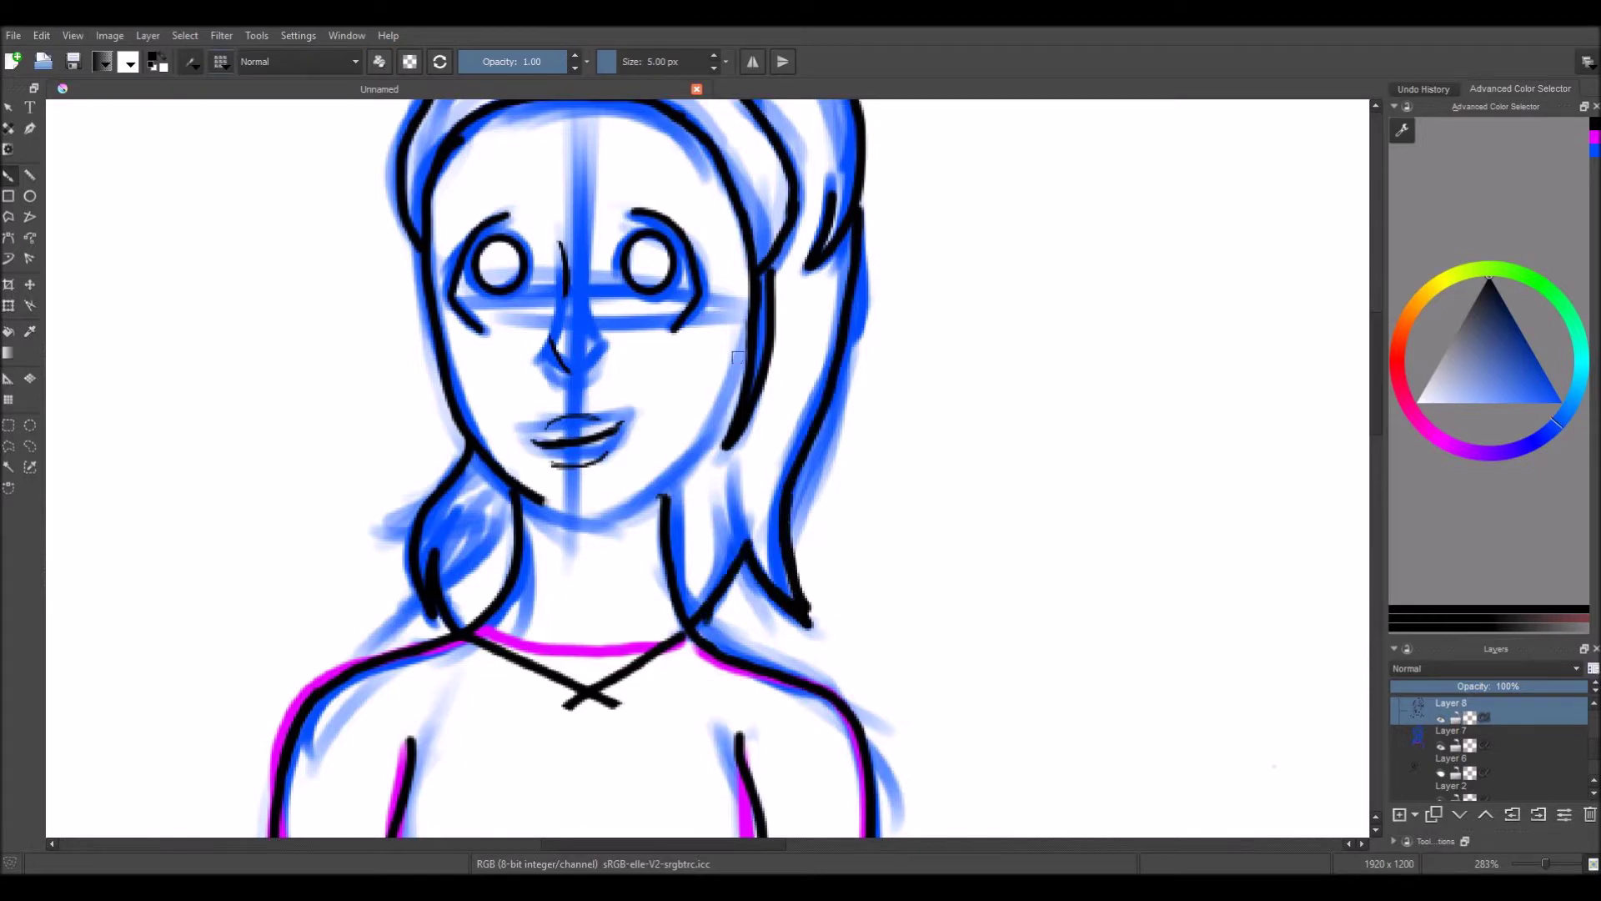
{"action": "left_click_drag", "start_coordinate": [745, 317], "coordinate": [602, 528]}
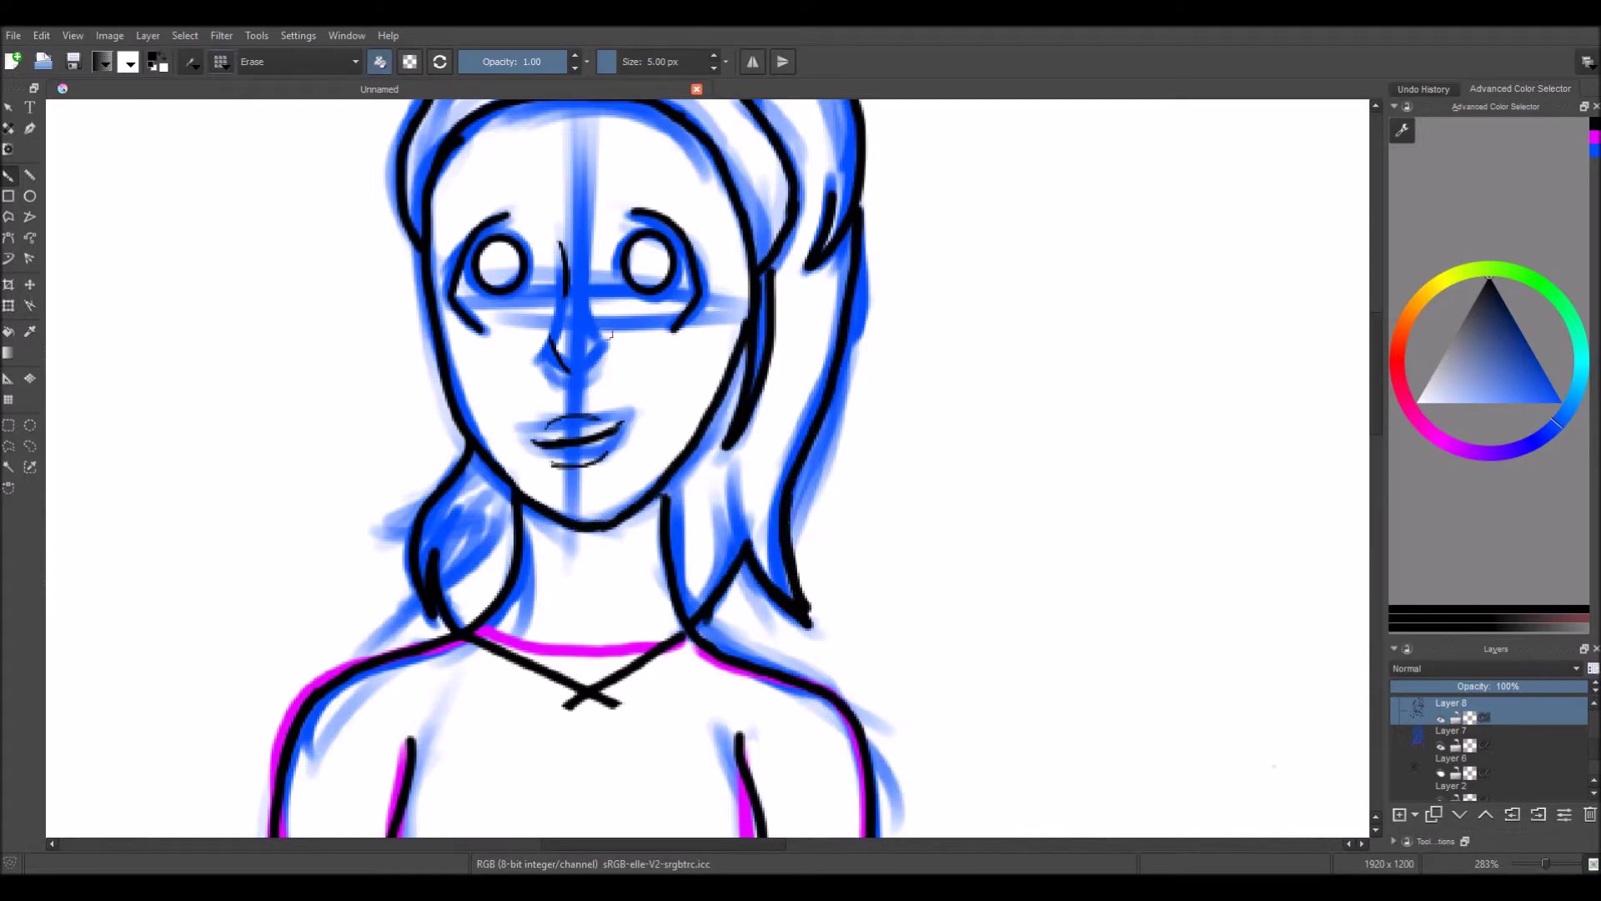
Complete the nose's side and nostril lines with a 2 px brush and hide the blue sketch layer
{"action": "scroll", "coordinate": [624, 599], "scroll_direction": "up", "scroll_amount": 5}
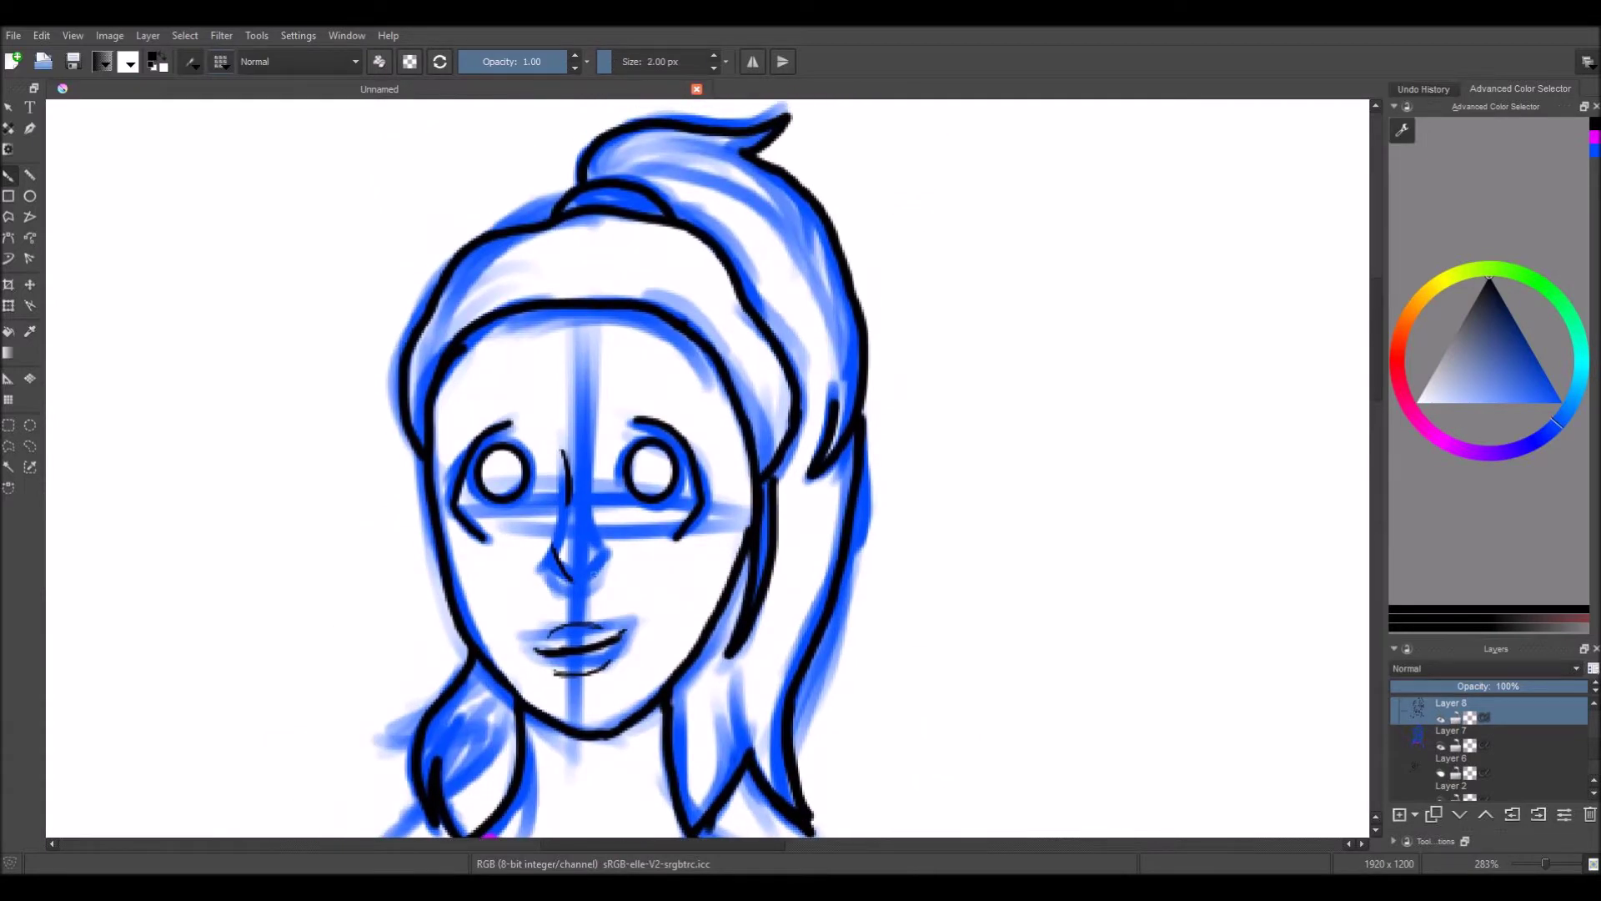
{"action": "scroll", "coordinate": [601, 570], "scroll_direction": "down", "scroll_amount": 2}
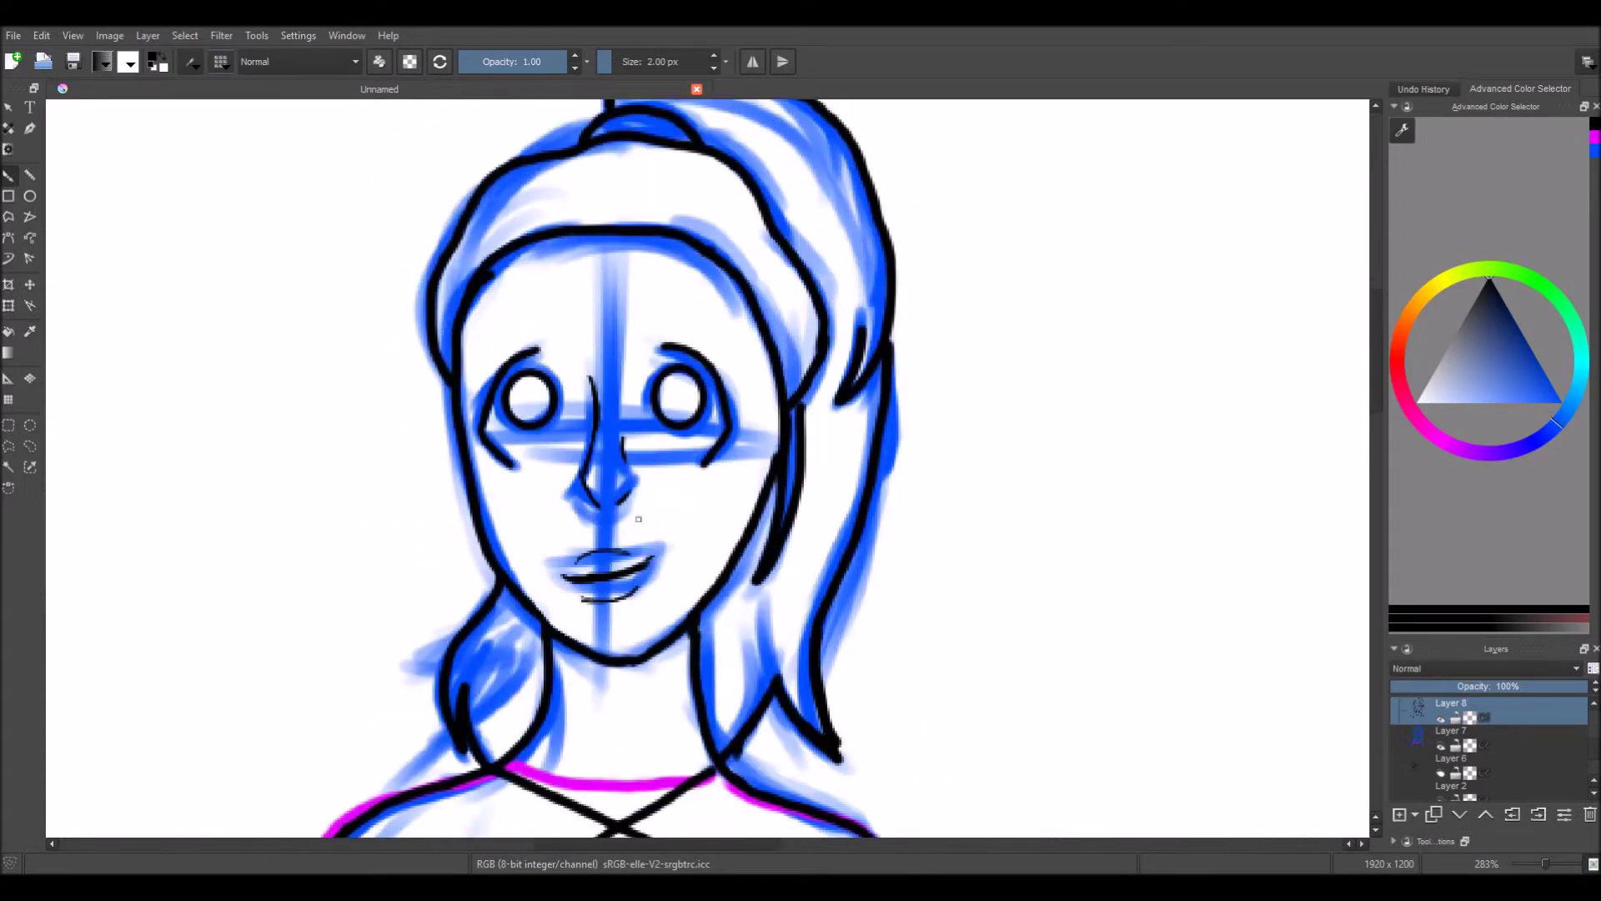
{"action": "scroll", "coordinate": [601, 569], "scroll_direction": "down", "scroll_amount": 2}
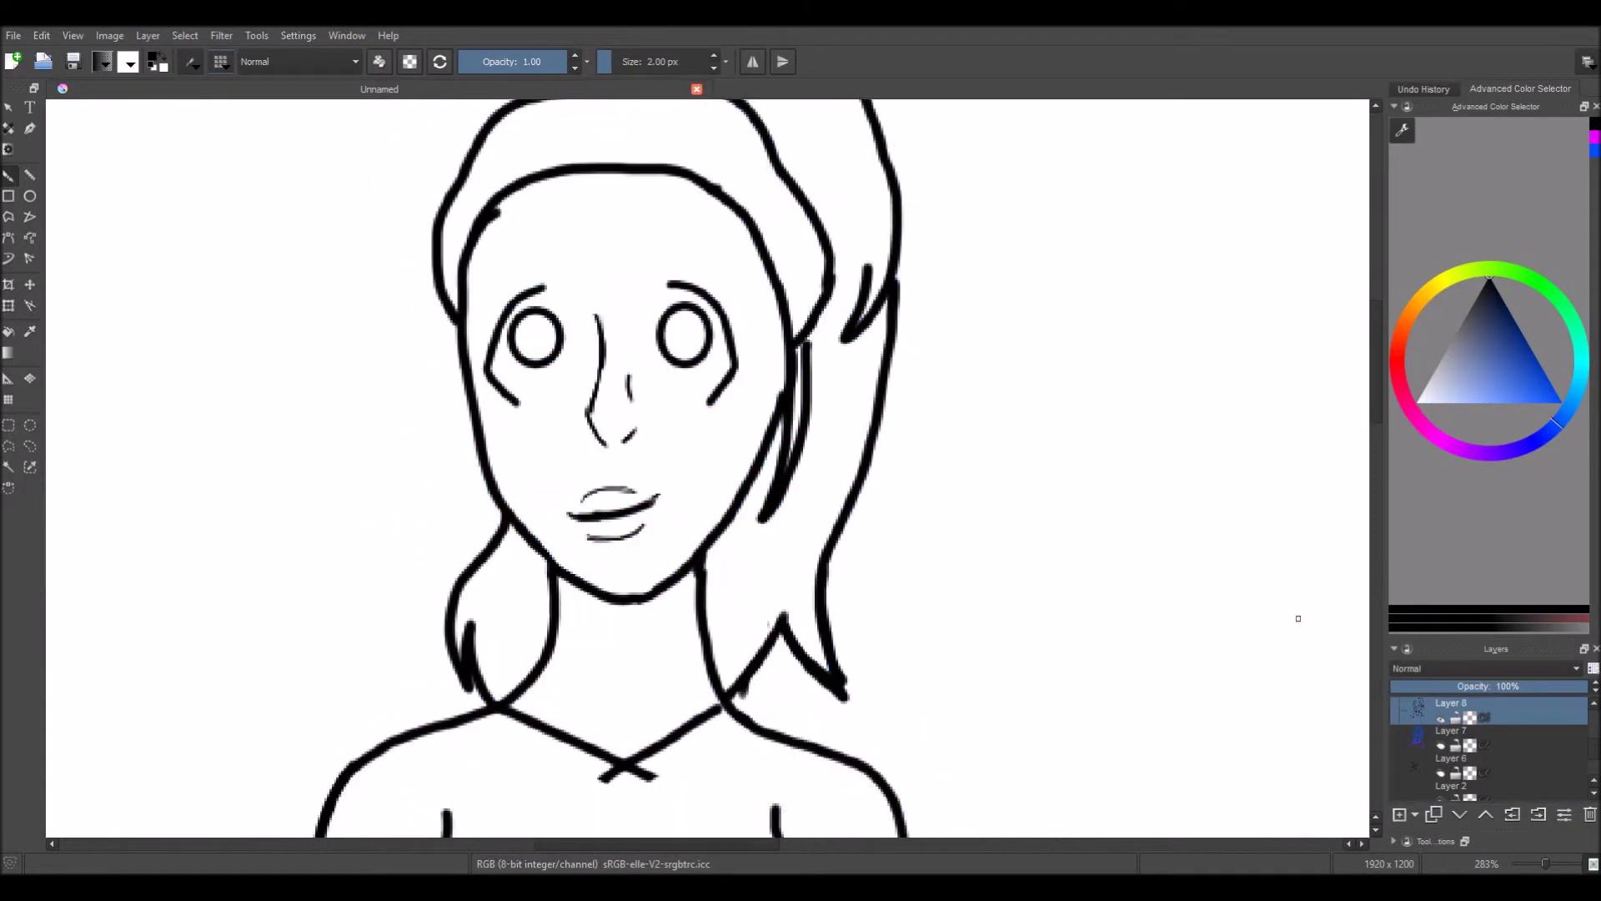
{"action": "scroll", "coordinate": [1298, 619], "scroll_direction": "up", "scroll_amount": 2}
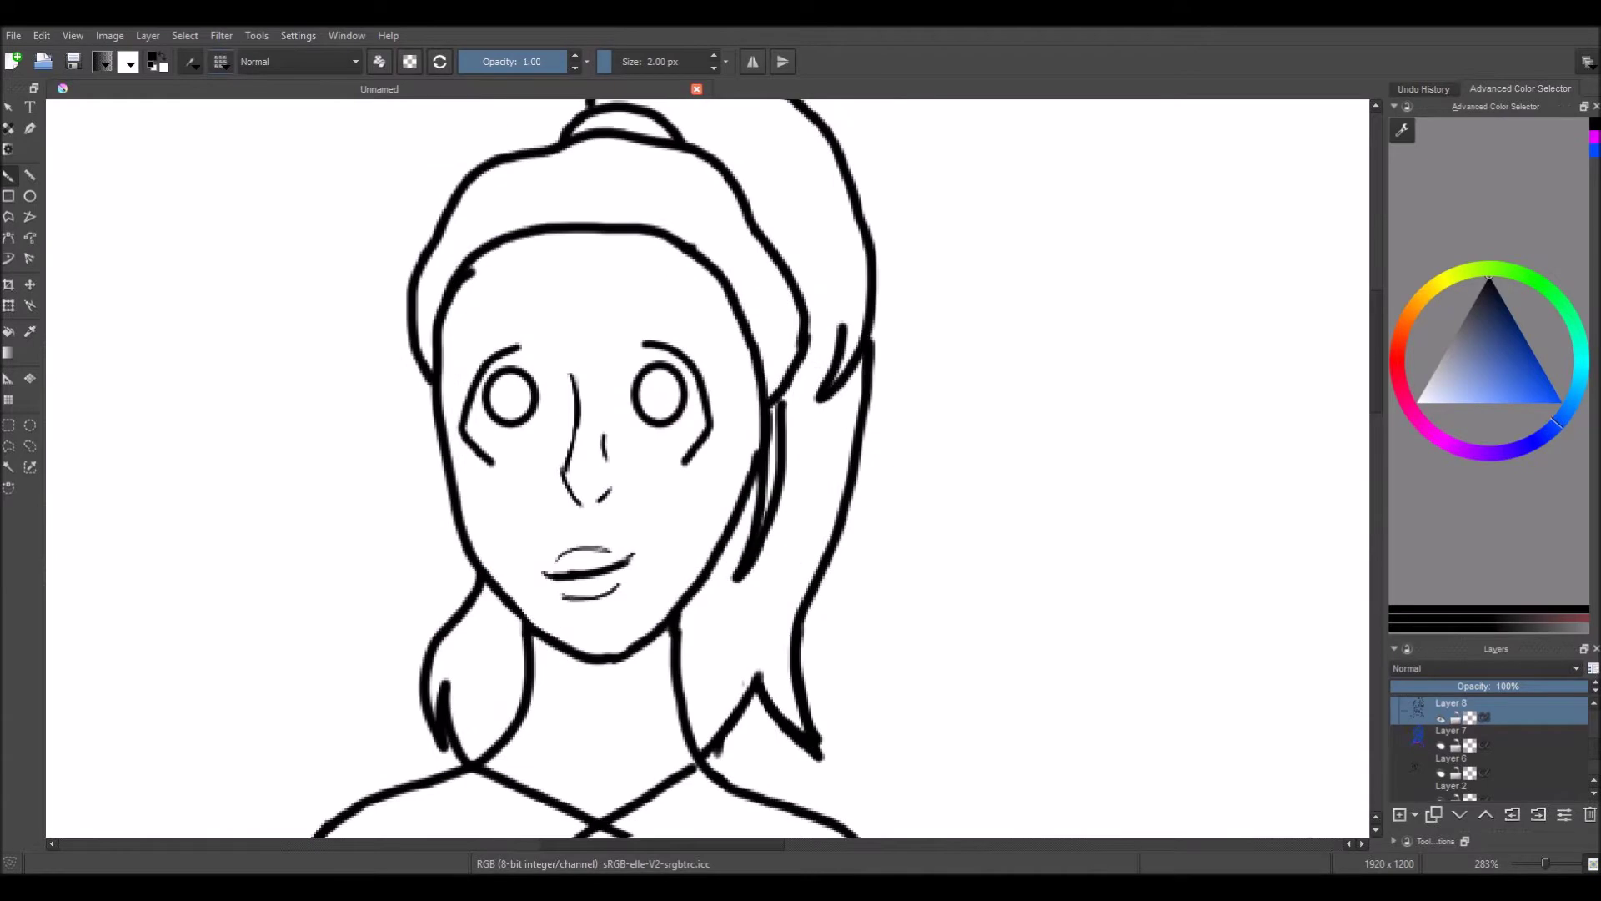
Select Layer 2, choose a peach skin tone and paint the face and neck under the line art
{"action": "left_click", "coordinate": [1452, 741]}
{"action": "left_click", "coordinate": [1461, 393]}
{"action": "left_click", "coordinate": [298, 61]}
{"action": "left_click", "coordinate": [267, 80]}
{"action": "mouse_move", "coordinate": [551, 317]}
{"action": "left_mouse_down"}
{"action": "mouse_move", "coordinate": [489, 282]}
{"action": "mouse_move", "coordinate": [600, 576]}
{"action": "mouse_move", "coordinate": [629, 467]}
{"action": "mouse_move", "coordinate": [494, 484]}
{"action": "mouse_move", "coordinate": [534, 734]}
{"action": "mouse_move", "coordinate": [676, 503]}
{"action": "mouse_move", "coordinate": [629, 322]}
{"action": "mouse_move", "coordinate": [743, 414]}
{"action": "left_mouse_up"}
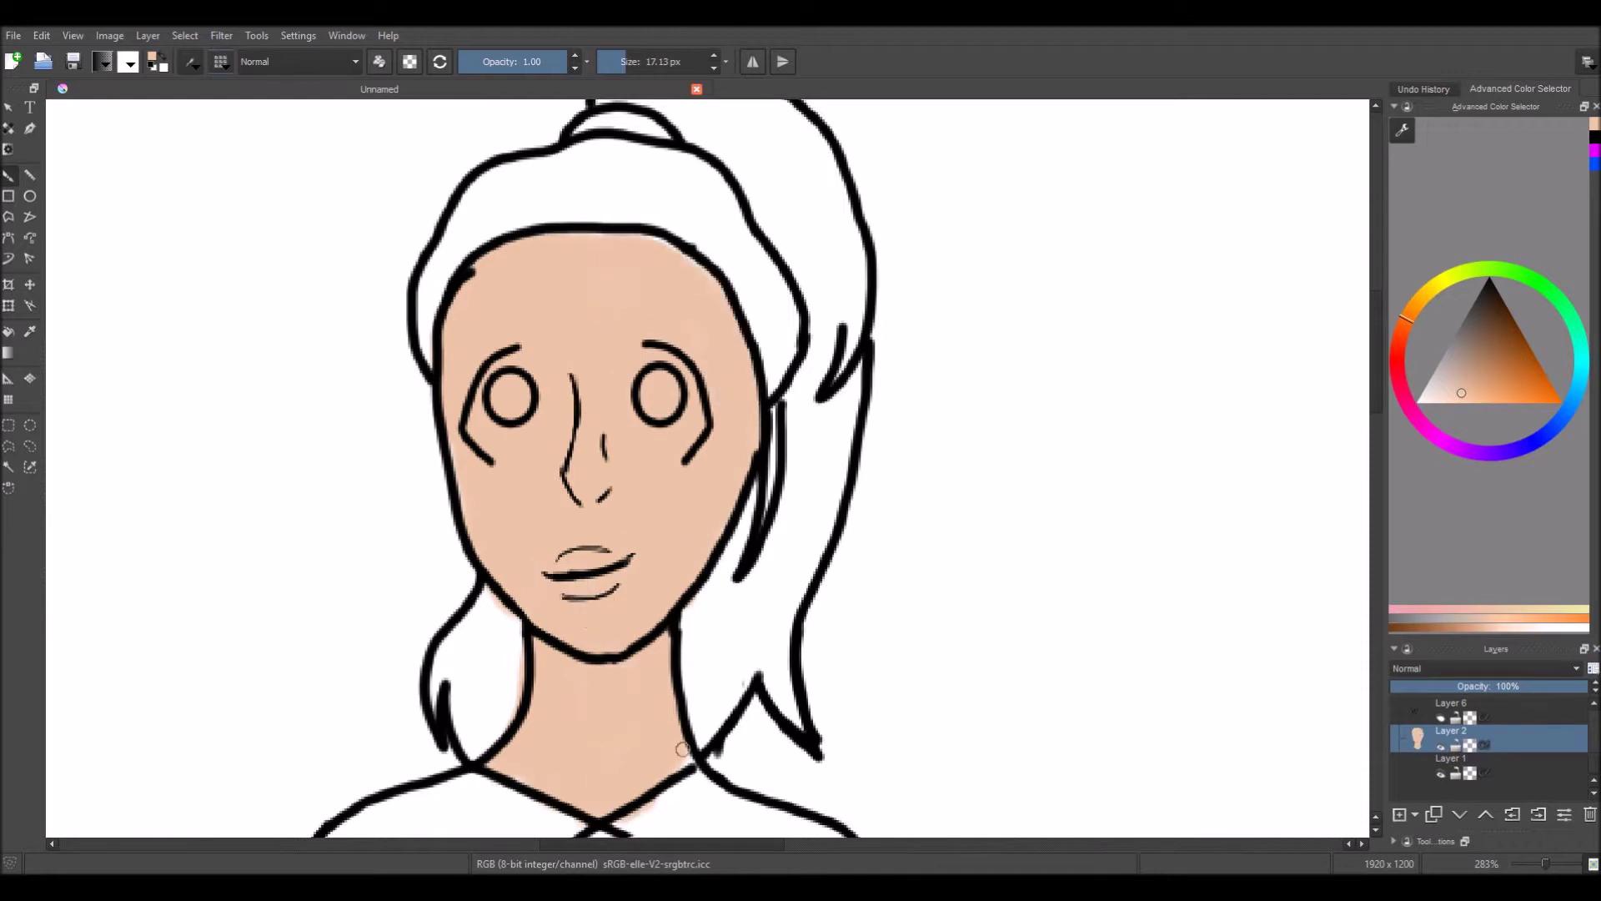
Undo the last skin stroke and repaint the face and neck in a lighter peach at about 13 px
{"action": "key", "text": "bracketleft"}
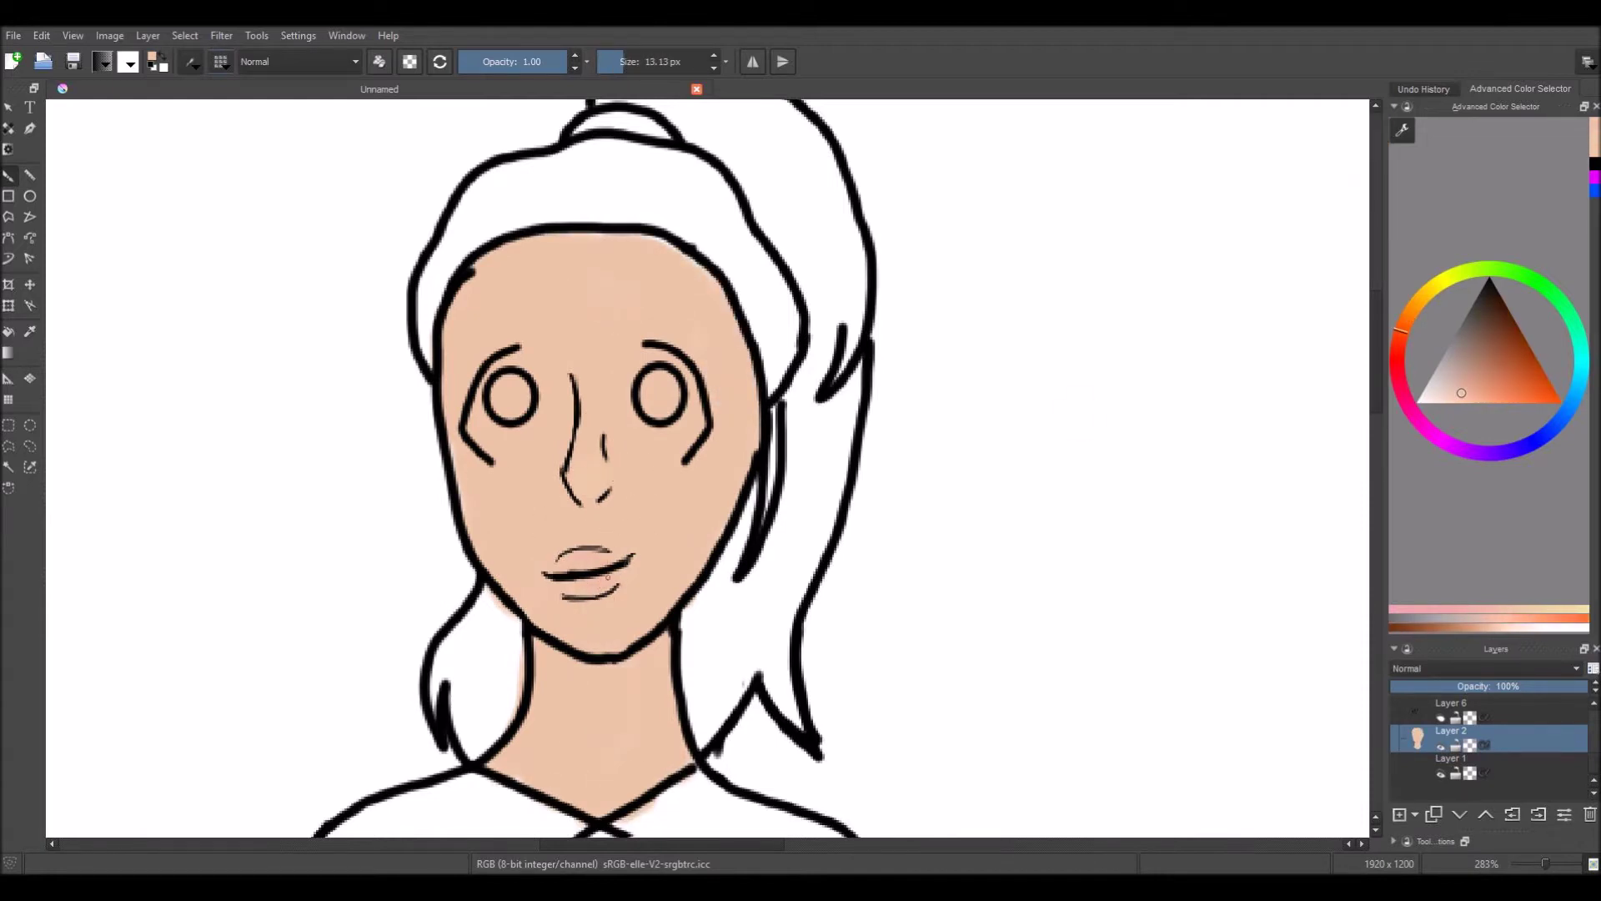
{"action": "key", "text": "ctrl+z"}
{"action": "mouse_move", "coordinate": [589, 360]}
{"action": "left_mouse_down"}
{"action": "mouse_move", "coordinate": [572, 409]}
{"action": "mouse_move", "coordinate": [740, 436]}
{"action": "mouse_move", "coordinate": [500, 458]}
{"action": "mouse_move", "coordinate": [582, 654]}
{"action": "mouse_move", "coordinate": [654, 677]}
{"action": "mouse_move", "coordinate": [615, 257]}
{"action": "mouse_move", "coordinate": [722, 300]}
{"action": "left_mouse_up"}
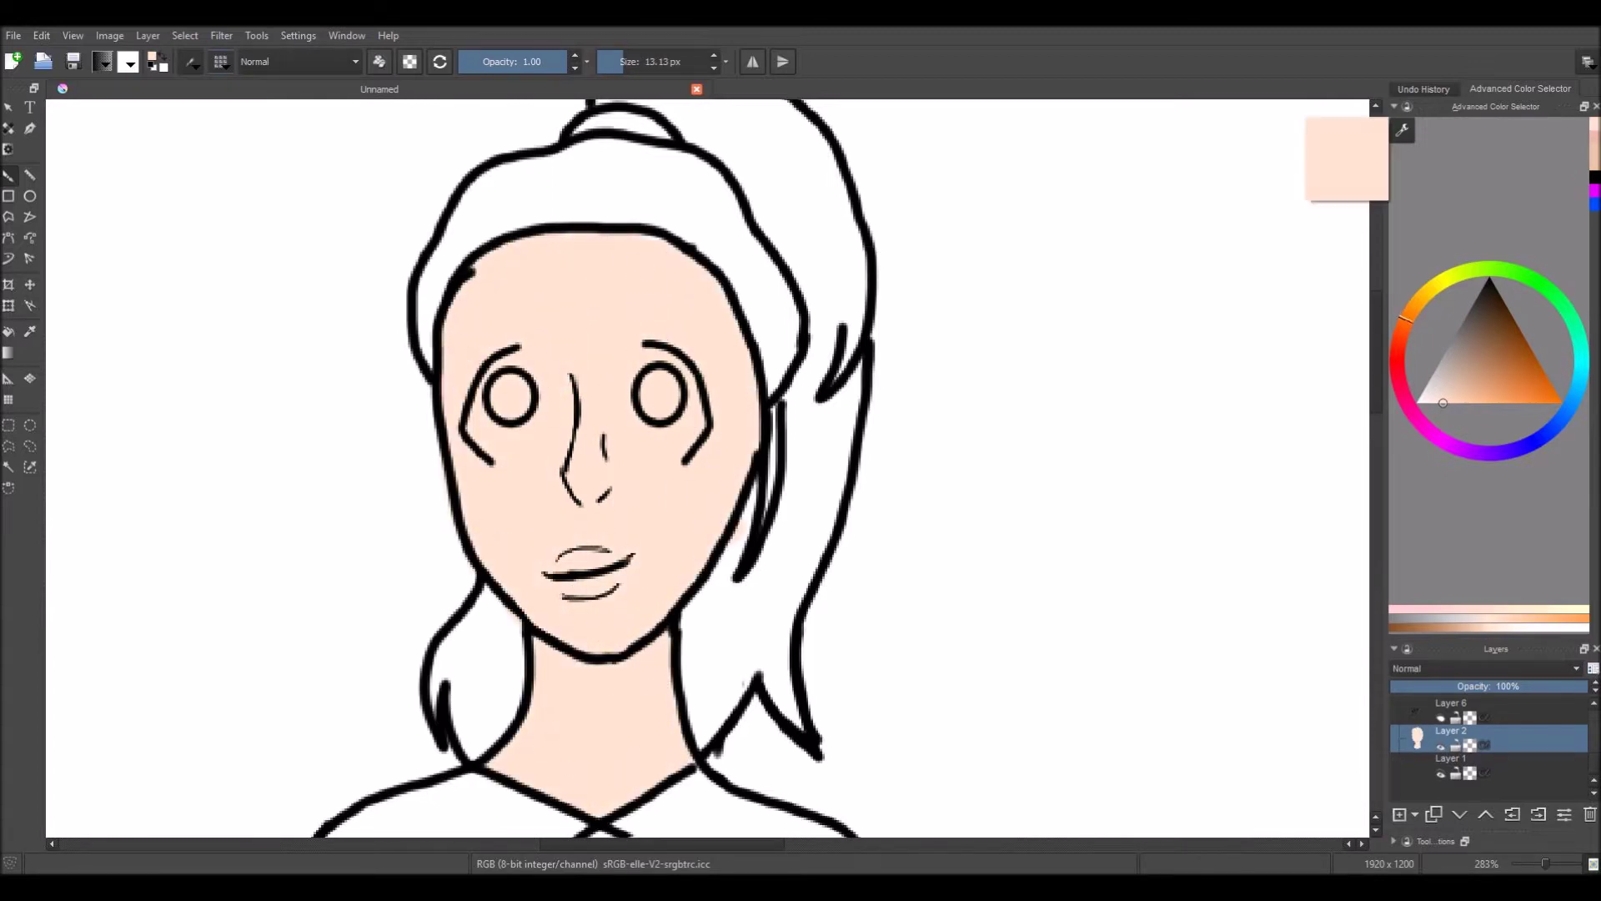
Sample skin tones from the face, blend soft shading around the nose and tint the lips pink
{"action": "left_click", "coordinate": [599, 588], "text": "ctrl"}
{"action": "left_click", "coordinate": [586, 467], "text": "ctrl"}
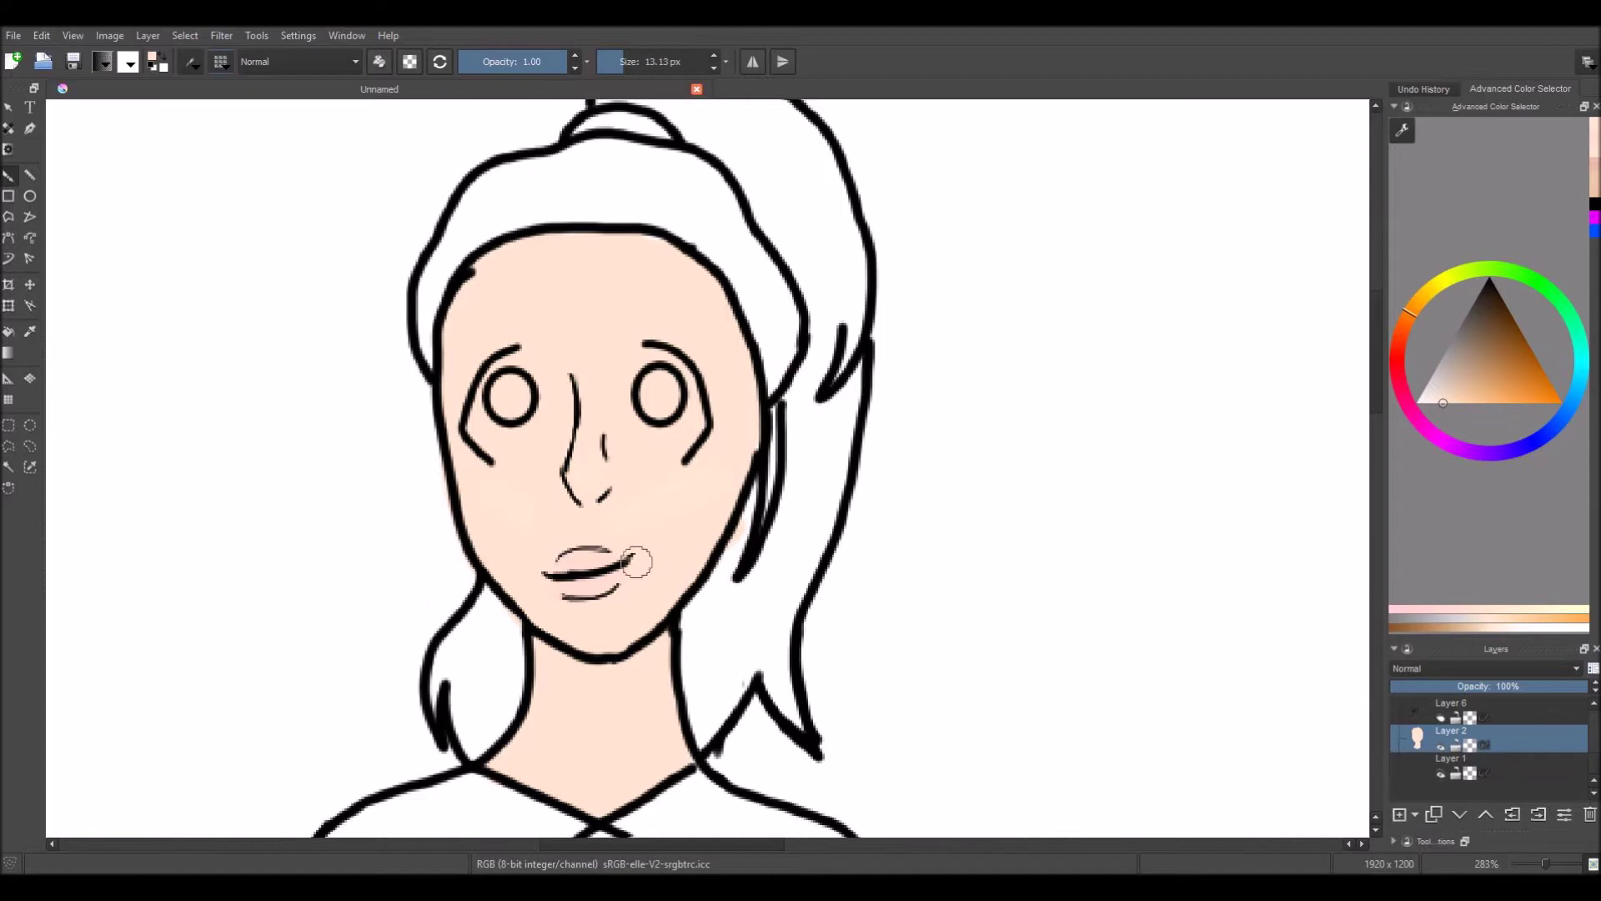
{"action": "left_click_drag", "start_coordinate": [549, 408], "coordinate": [620, 359]}
{"action": "left_click", "coordinate": [558, 435], "text": "ctrl"}
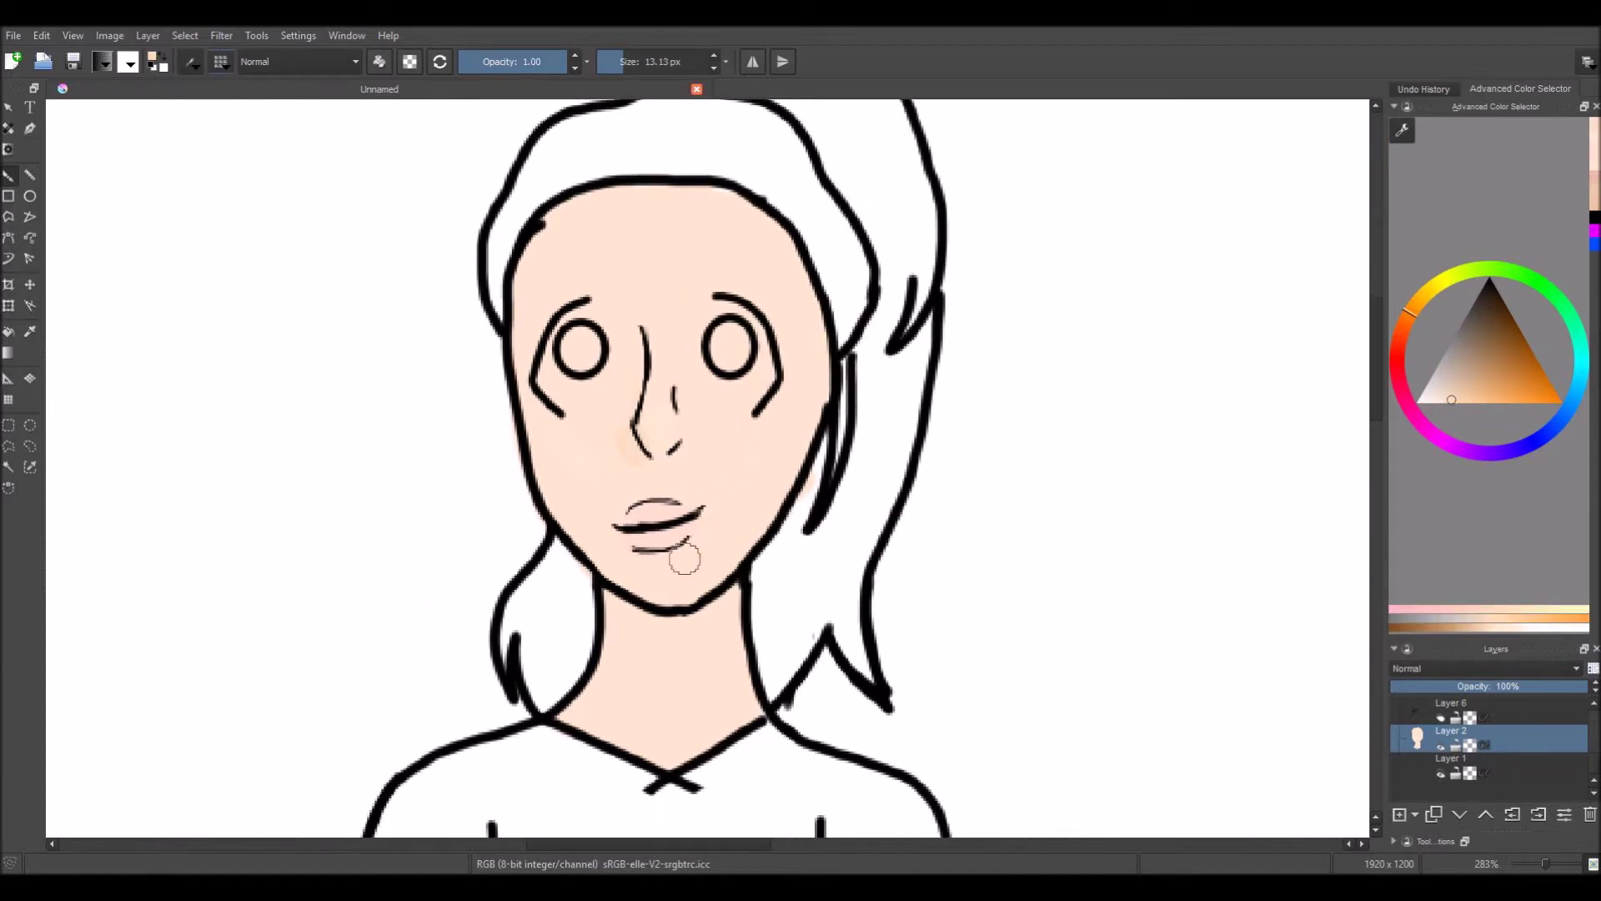
Paint both irises blue
{"action": "scroll", "coordinate": [762, 307], "scroll_direction": "up", "scroll_amount": 3}
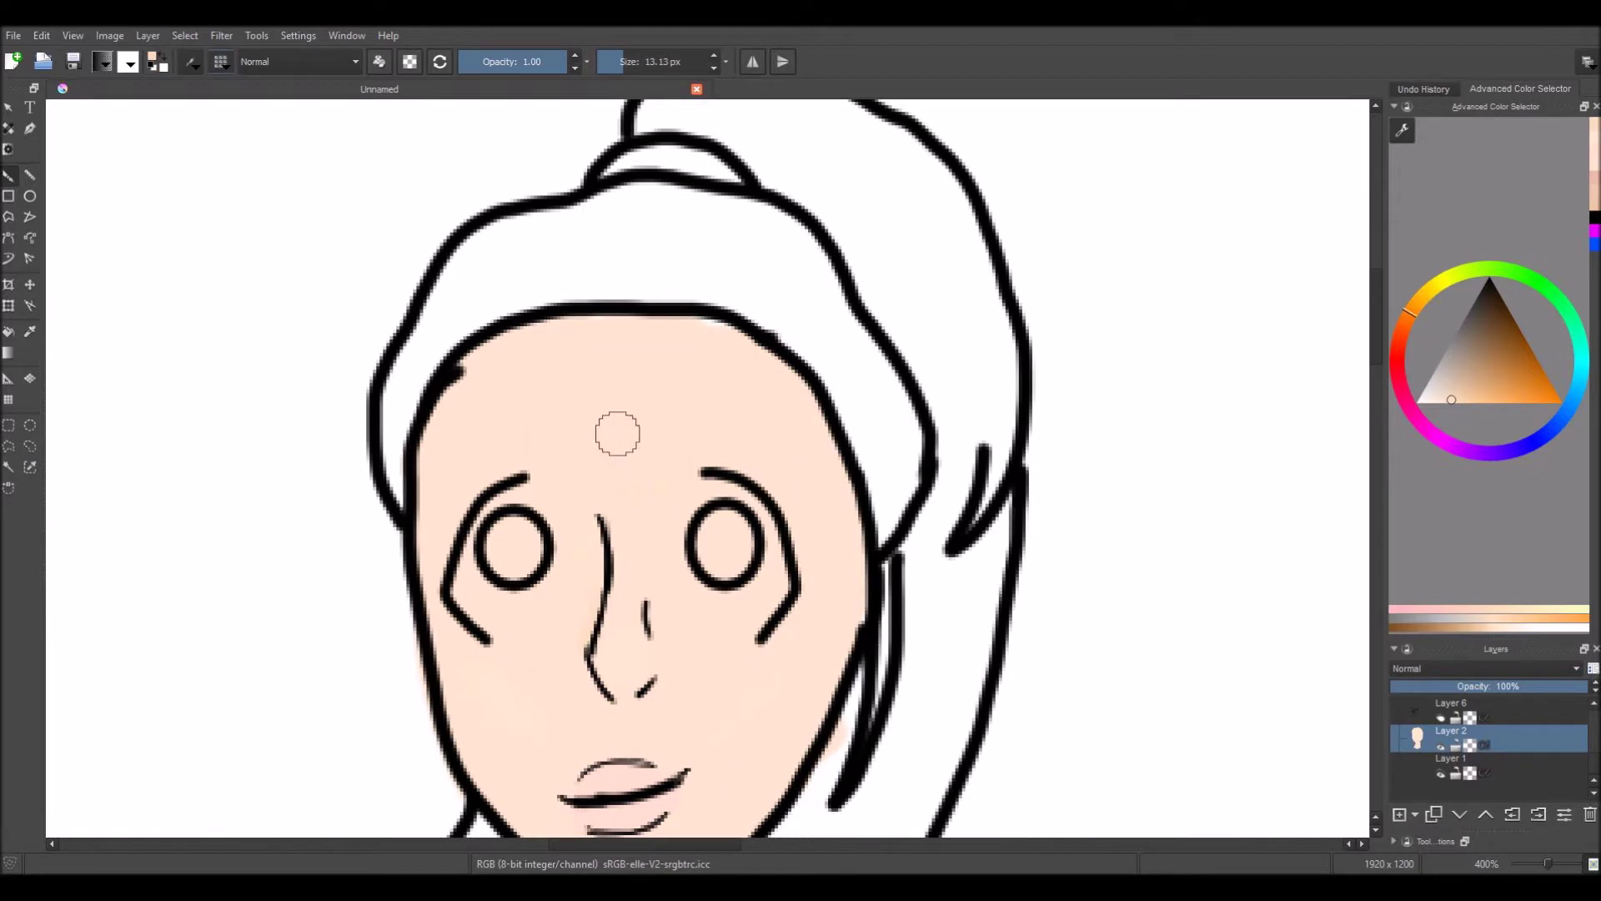
{"action": "left_click", "coordinate": [724, 544]}
{"action": "left_click", "coordinate": [514, 548]}
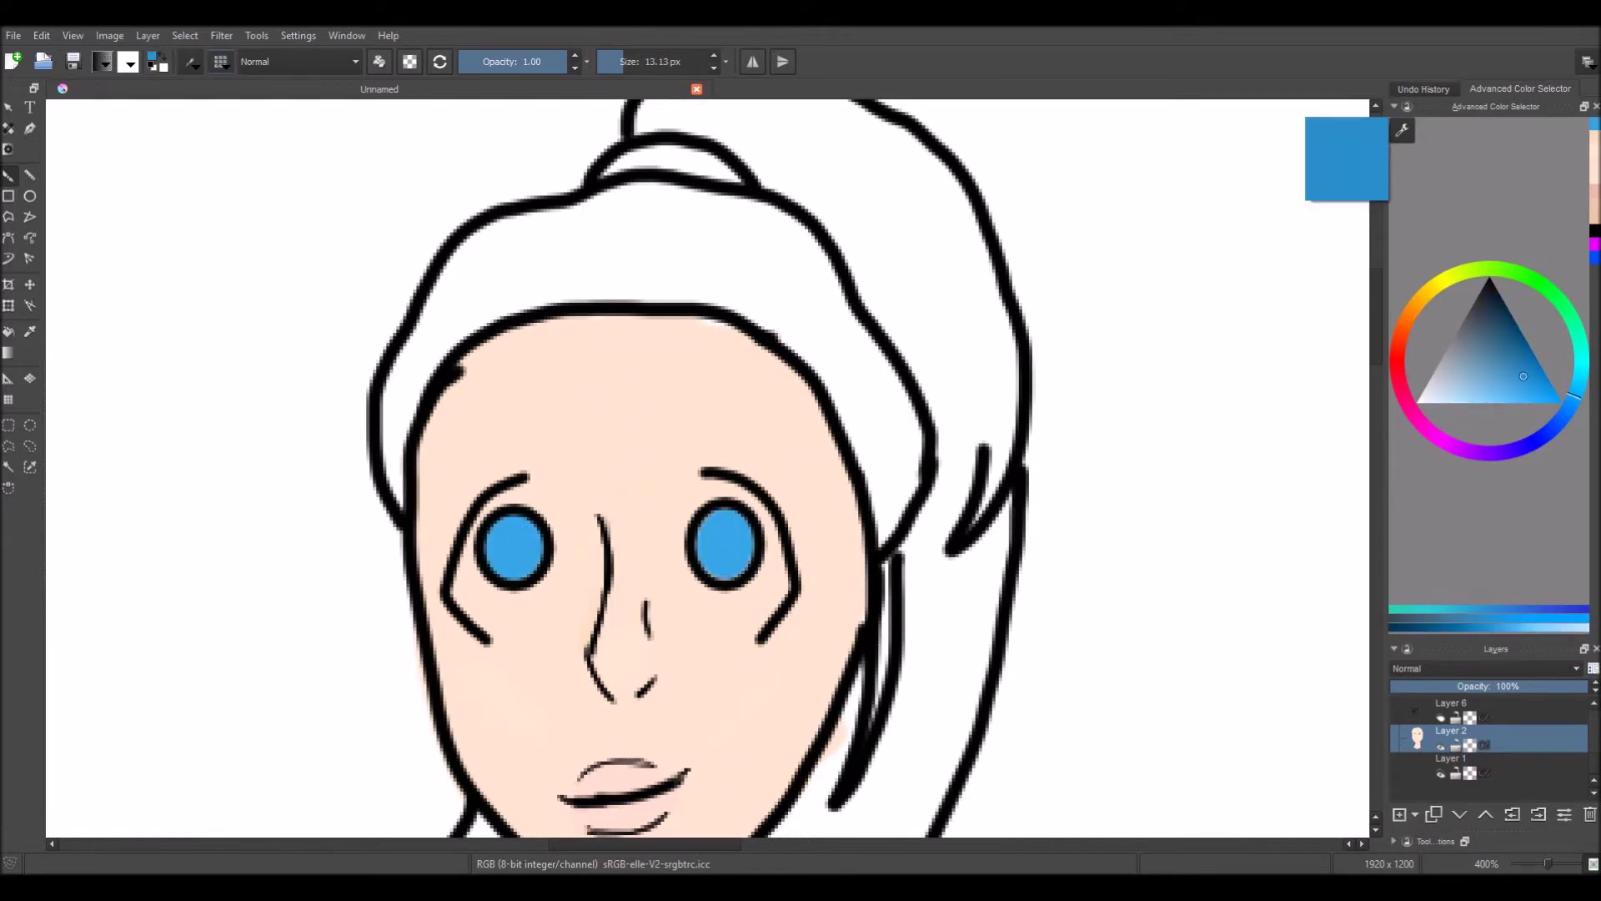
Shade the upper part and centre of both irises with a darker blue at about 1 px
{"action": "left_click_drag", "start_coordinate": [713, 539], "coordinate": [750, 529]}
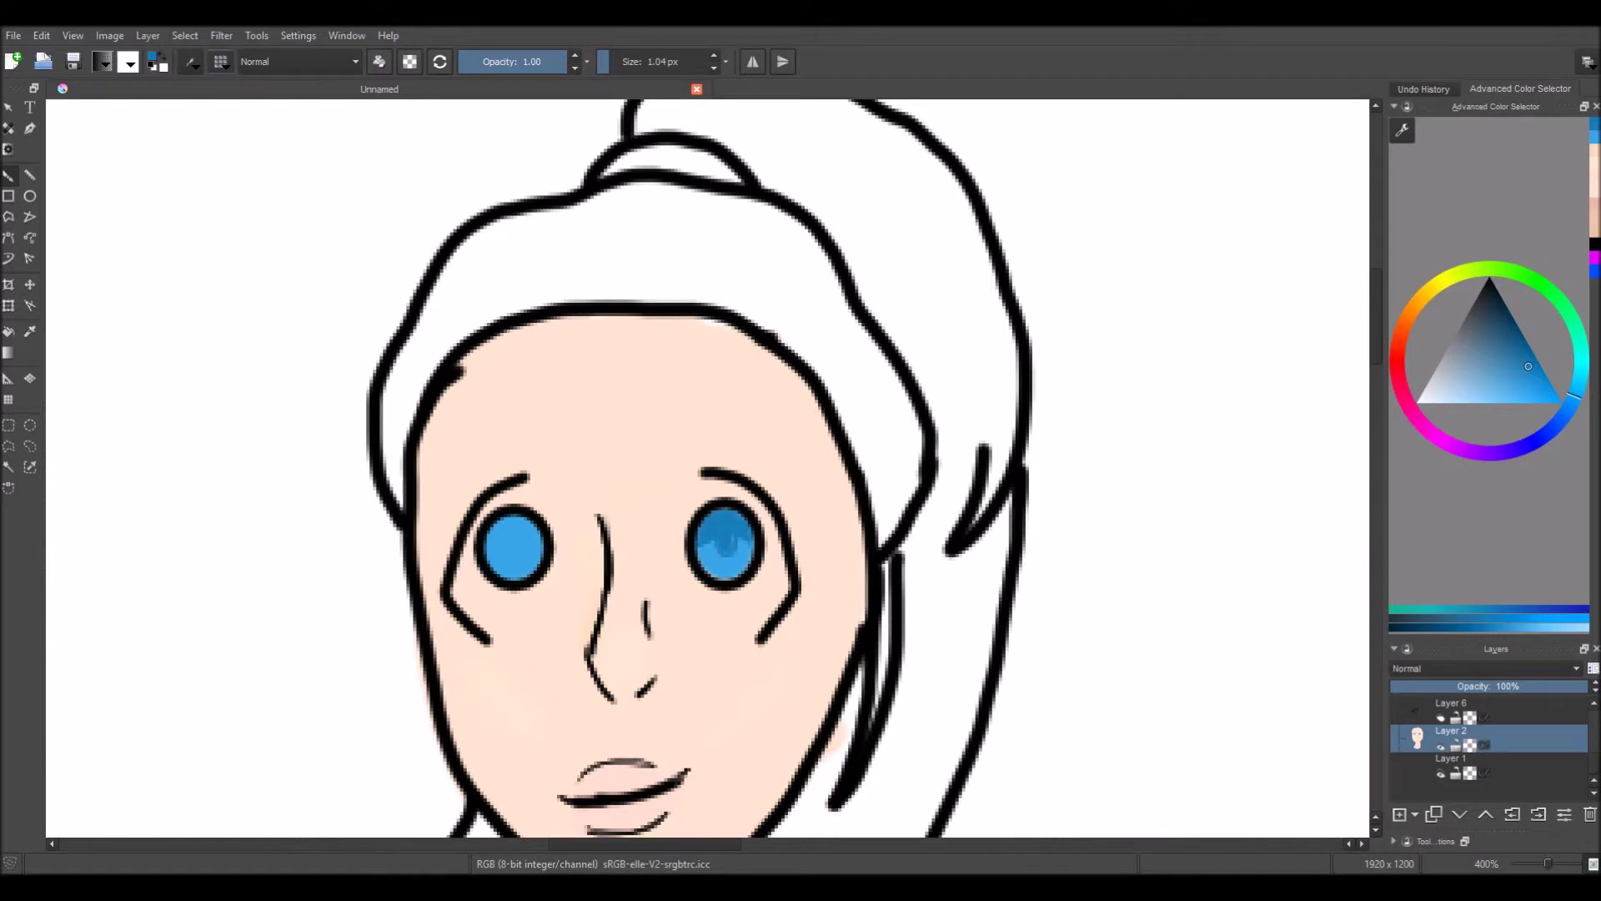
{"action": "scroll", "coordinate": [739, 473], "scroll_direction": "left", "scroll_amount": 1}
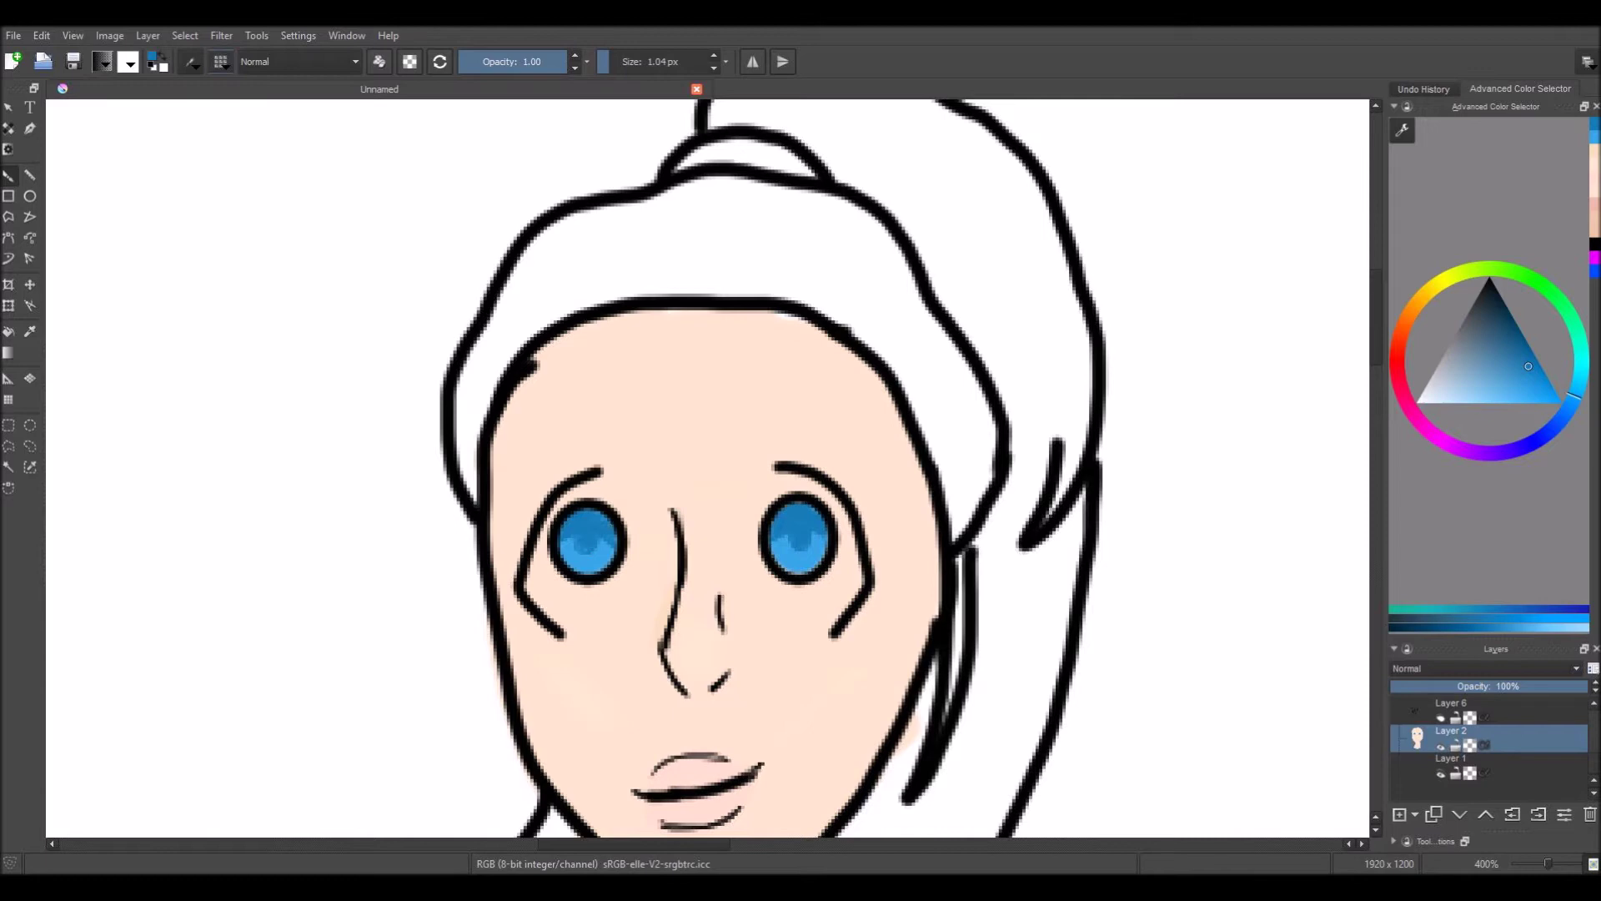
{"action": "key", "text": "ctrl+z"}
{"action": "left_click_drag", "start_coordinate": [721, 536], "coordinate": [654, 515]}
Move Layer 2 below Layer 1 and paint the whites of both eyes on Layer 1 at about 4.4 px
{"action": "key", "text": "ctrl+Page_Down"}
{"action": "left_click_drag", "start_coordinate": [715, 575], "coordinate": [763, 602]}
{"action": "key", "text": "ctrl+z"}
{"action": "left_click_drag", "start_coordinate": [688, 526], "coordinate": [724, 602]}
{"action": "mouse_move", "coordinate": [540, 456]}
{"action": "left_mouse_down"}
{"action": "mouse_move", "coordinate": [518, 615]}
{"action": "mouse_move", "coordinate": [529, 574]}
{"action": "left_mouse_up"}
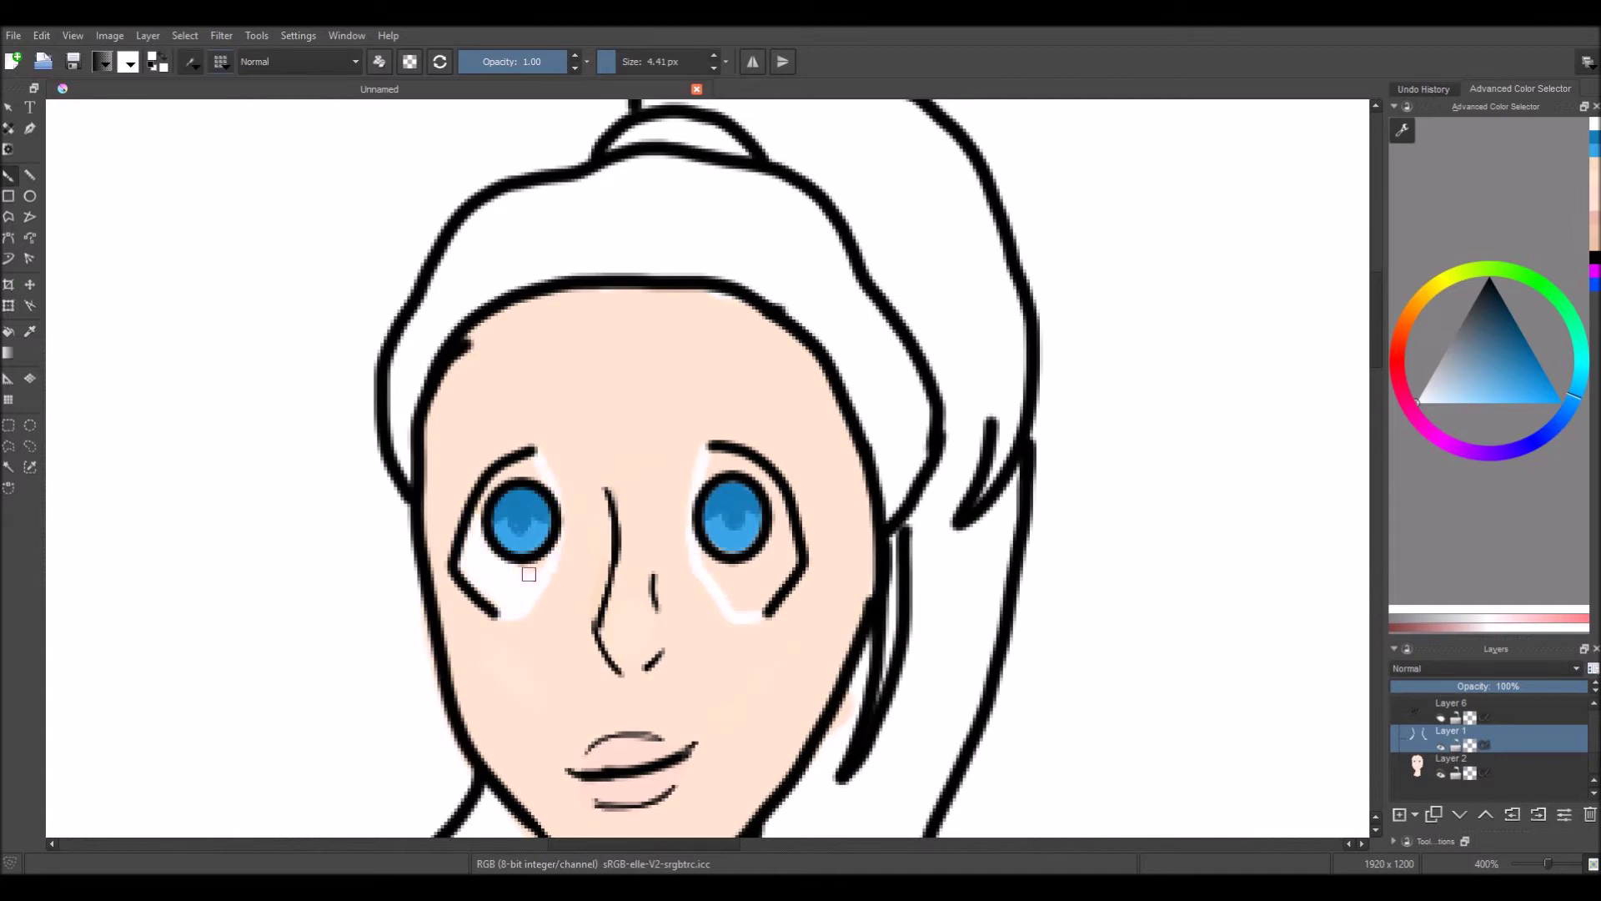
{"action": "left_click_drag", "start_coordinate": [718, 572], "coordinate": [735, 579]}
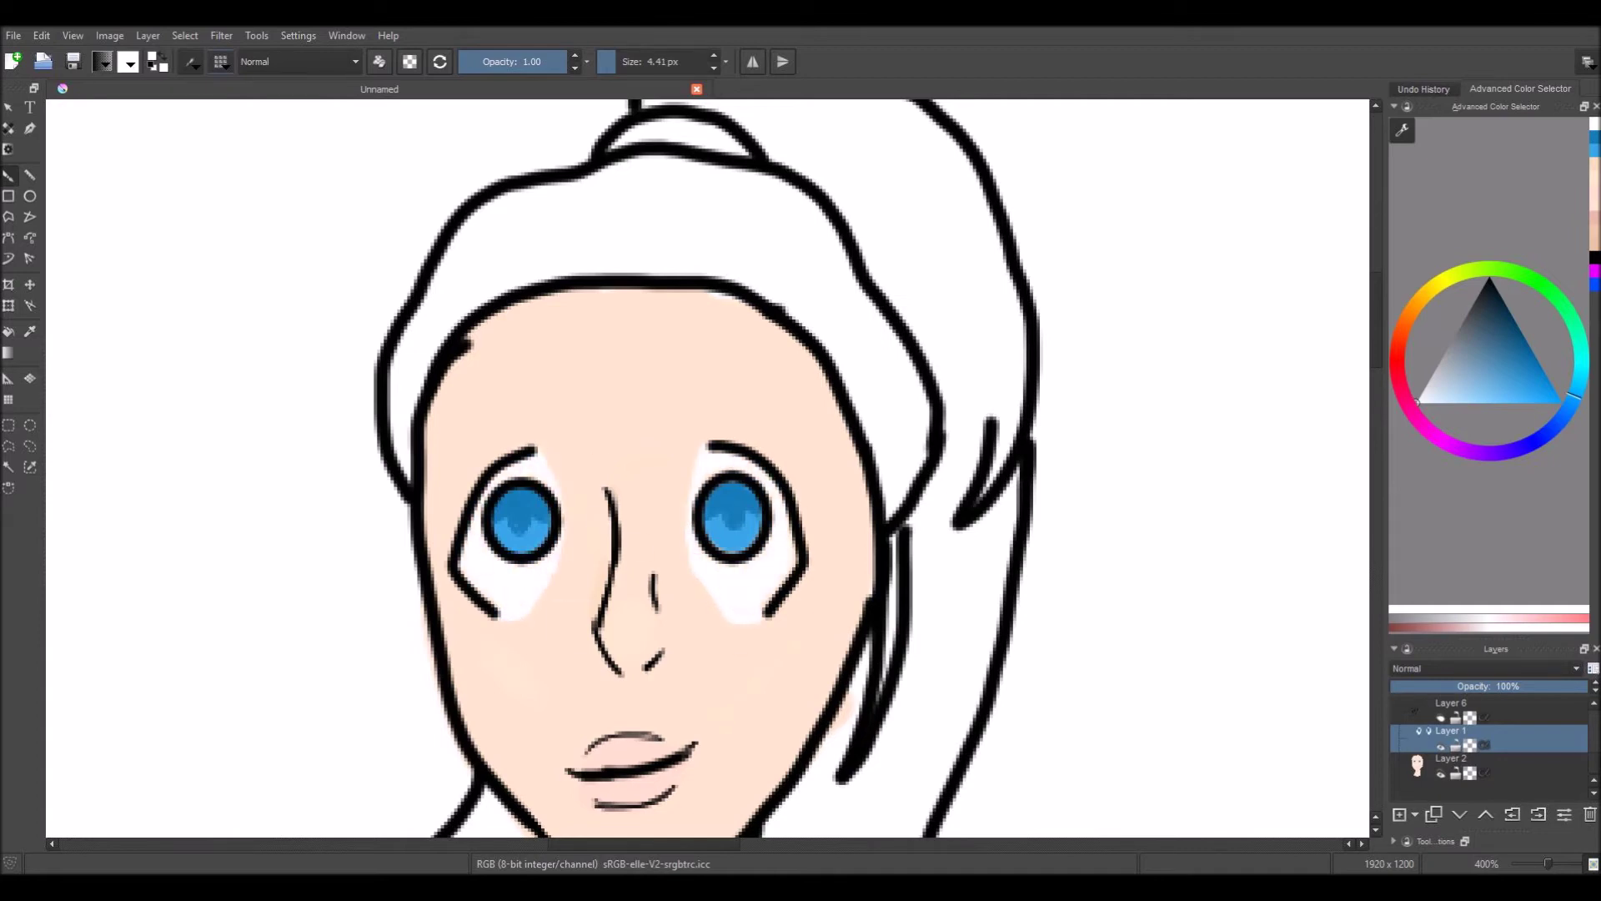
Select Layer 2 and paint the hair around the face and the lower ponytail dark navy at about 10 px
{"action": "key", "text": "Page_Down"}
{"action": "key", "text": "x"}
{"action": "mouse_move", "coordinate": [499, 283]}
{"action": "left_mouse_down"}
{"action": "mouse_move", "coordinate": [397, 417]}
{"action": "mouse_move", "coordinate": [464, 243]}
{"action": "mouse_move", "coordinate": [584, 233]}
{"action": "mouse_move", "coordinate": [654, 162]}
{"action": "mouse_move", "coordinate": [725, 264]}
{"action": "mouse_move", "coordinate": [815, 300]}
{"action": "left_mouse_up"}
{"action": "right_click", "coordinate": [903, 373]}
{"action": "right_click", "coordinate": [893, 497]}
{"action": "mouse_move", "coordinate": [905, 480]}
{"action": "left_mouse_down"}
{"action": "mouse_move", "coordinate": [865, 708]}
{"action": "mouse_move", "coordinate": [933, 615]}
{"action": "mouse_move", "coordinate": [926, 350]}
{"action": "left_mouse_up"}
{"action": "scroll", "coordinate": [926, 350], "scroll_direction": "up", "scroll_amount": 1}
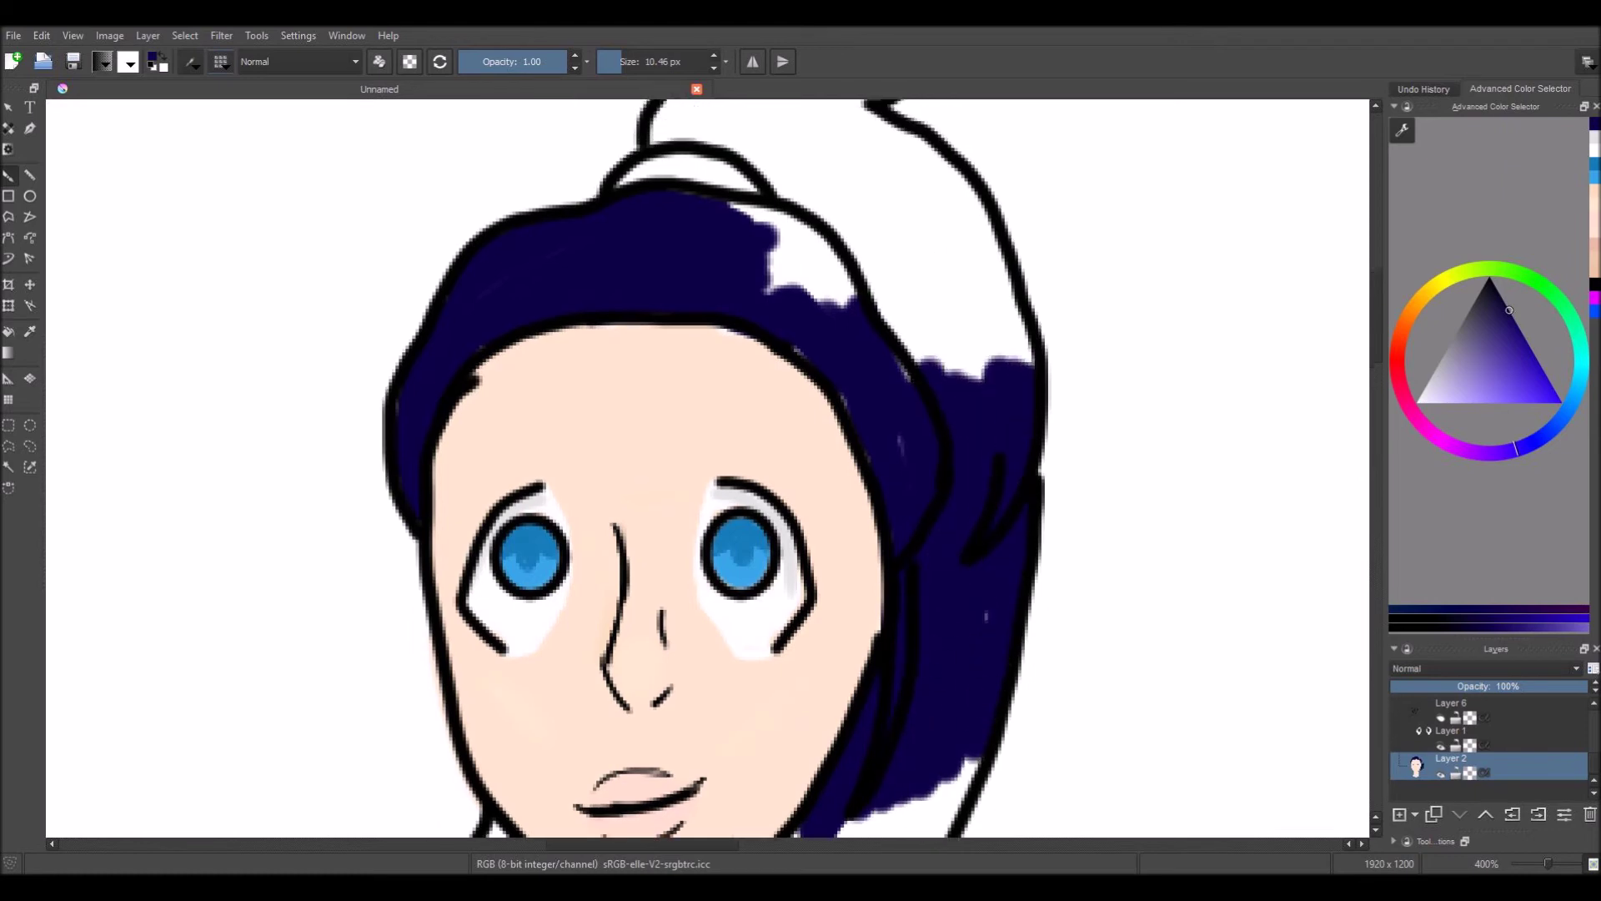
Fill the remaining white areas of the hair and ponytail with the same dark navy
{"action": "scroll", "coordinate": [834, 501], "scroll_direction": "up", "scroll_amount": 2}
{"action": "mouse_move", "coordinate": [776, 392]}
{"action": "left_mouse_down"}
{"action": "mouse_move", "coordinate": [836, 562]}
{"action": "mouse_move", "coordinate": [904, 536]}
{"action": "mouse_move", "coordinate": [990, 465]}
{"action": "mouse_move", "coordinate": [739, 277]}
{"action": "mouse_move", "coordinate": [747, 340]}
{"action": "mouse_move", "coordinate": [862, 415]}
{"action": "left_mouse_up"}
{"action": "scroll", "coordinate": [861, 414], "scroll_direction": "down", "scroll_amount": 5}
{"action": "mouse_move", "coordinate": [834, 751]}
{"action": "left_mouse_down"}
{"action": "mouse_move", "coordinate": [793, 634]}
{"action": "mouse_move", "coordinate": [867, 609]}
{"action": "mouse_move", "coordinate": [900, 705]}
{"action": "left_mouse_up"}
{"action": "mouse_move", "coordinate": [392, 621]}
{"action": "left_mouse_down"}
{"action": "mouse_move", "coordinate": [382, 701]}
{"action": "mouse_move", "coordinate": [436, 758]}
{"action": "mouse_move", "coordinate": [393, 654]}
{"action": "left_mouse_up"}
Choose a strong red, paint the lower part of the portrait and erase stray paint around it
{"action": "scroll", "coordinate": [393, 654], "scroll_direction": "down", "scroll_amount": 5}
{"action": "left_click", "coordinate": [1397, 346]}
{"action": "left_click_drag", "start_coordinate": [1509, 310], "coordinate": [1543, 368]}
{"action": "mouse_move", "coordinate": [450, 433]}
{"action": "left_mouse_down"}
{"action": "mouse_move", "coordinate": [948, 427]}
{"action": "mouse_move", "coordinate": [589, 637]}
{"action": "mouse_move", "coordinate": [151, 652]}
{"action": "mouse_move", "coordinate": [458, 615]}
{"action": "mouse_move", "coordinate": [733, 537]}
{"action": "mouse_move", "coordinate": [733, 590]}
{"action": "mouse_move", "coordinate": [894, 390]}
{"action": "mouse_move", "coordinate": [923, 468]}
{"action": "mouse_move", "coordinate": [497, 353]}
{"action": "mouse_move", "coordinate": [406, 358]}
{"action": "left_mouse_up"}
{"action": "key", "text": "e"}
{"action": "left_click_drag", "start_coordinate": [359, 302], "coordinate": [399, 307]}
{"action": "left_click_drag", "start_coordinate": [155, 467], "coordinate": [144, 691]}
{"action": "key", "text": "e"}
Add a short horizontal brush stroke higher up on the portrait and enlarge the brush
{"action": "scroll", "coordinate": [207, 493], "scroll_direction": "up", "scroll_amount": 5}
{"action": "scroll", "coordinate": [500, 467], "scroll_direction": "up", "scroll_amount": 10}
{"action": "left_click_drag", "start_coordinate": [458, 342], "coordinate": [592, 344]}
{"action": "key", "text": "bracketright"}
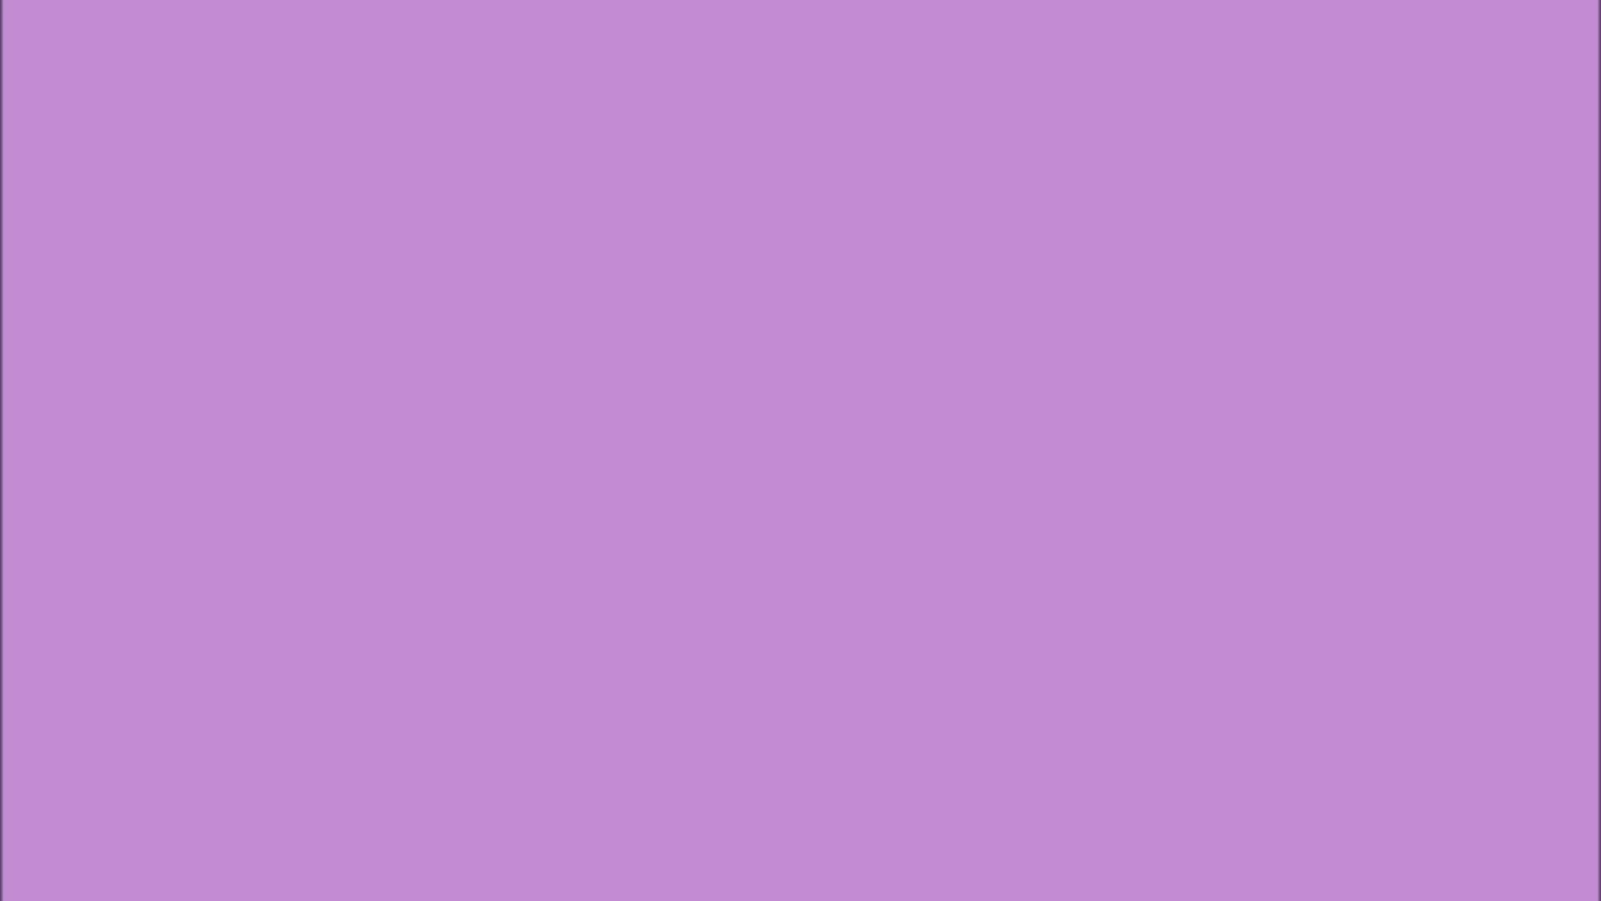